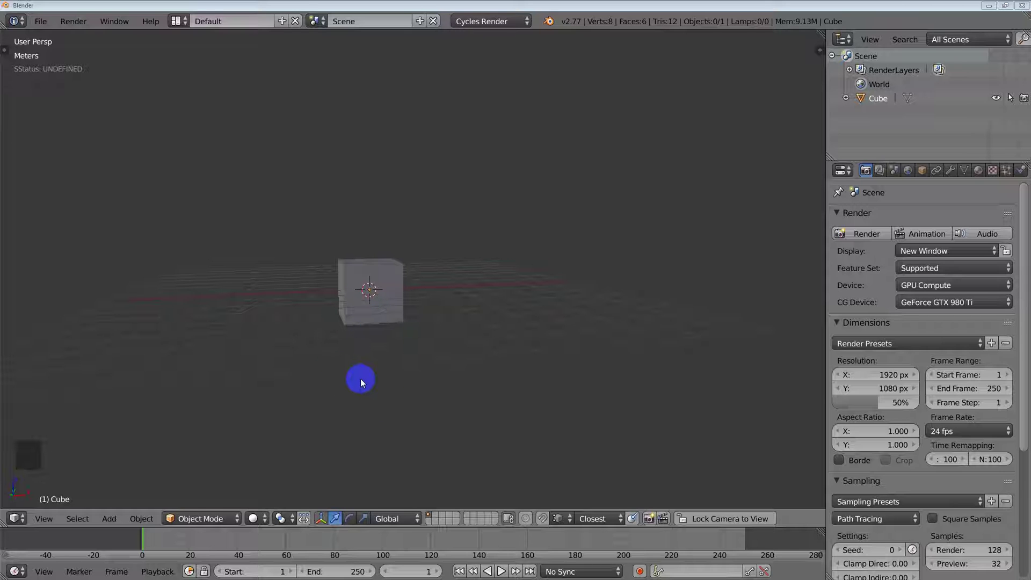
Flatten the cube to 0.2314 on Z and stretch it to 4.0920 on X into a plank
{"action": "right_click", "coordinate": [378, 313]}
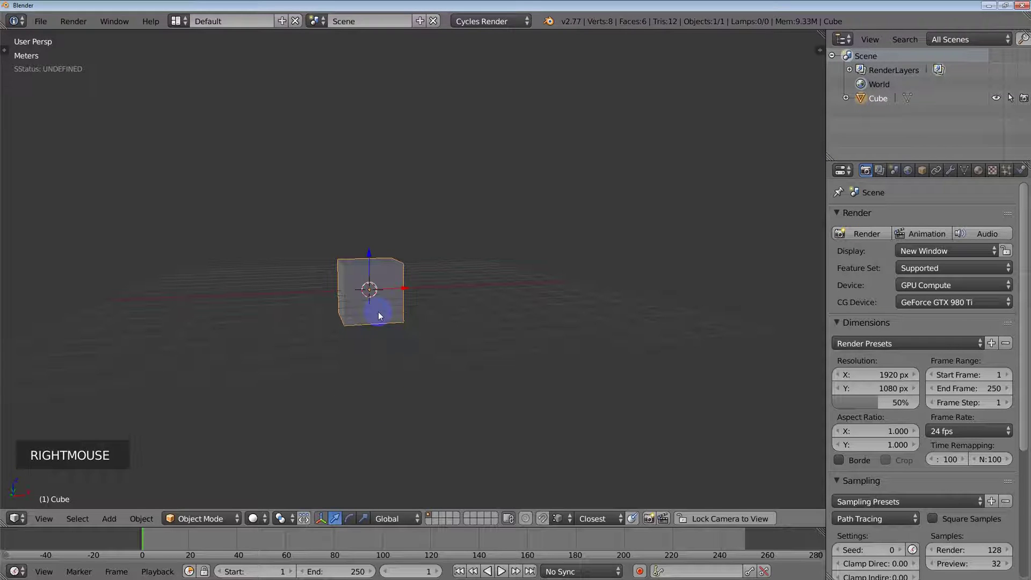
{"action": "key", "text": "s"}
{"action": "key", "text": "s"}
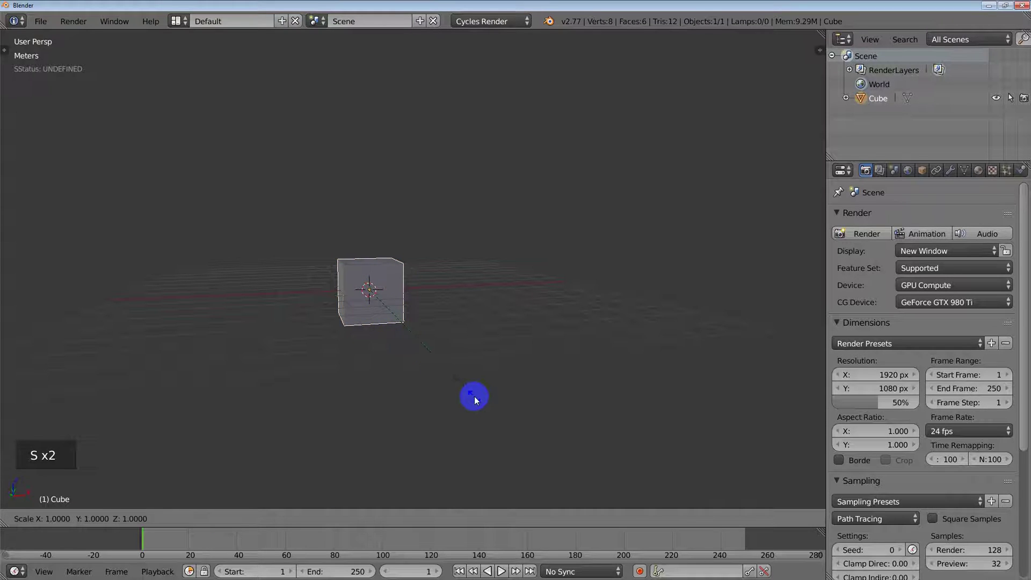
{"action": "left_click", "coordinate": [519, 402]}
{"action": "key", "text": "s"}
{"action": "left_click", "coordinate": [391, 320]}
{"action": "key", "text": "s"}
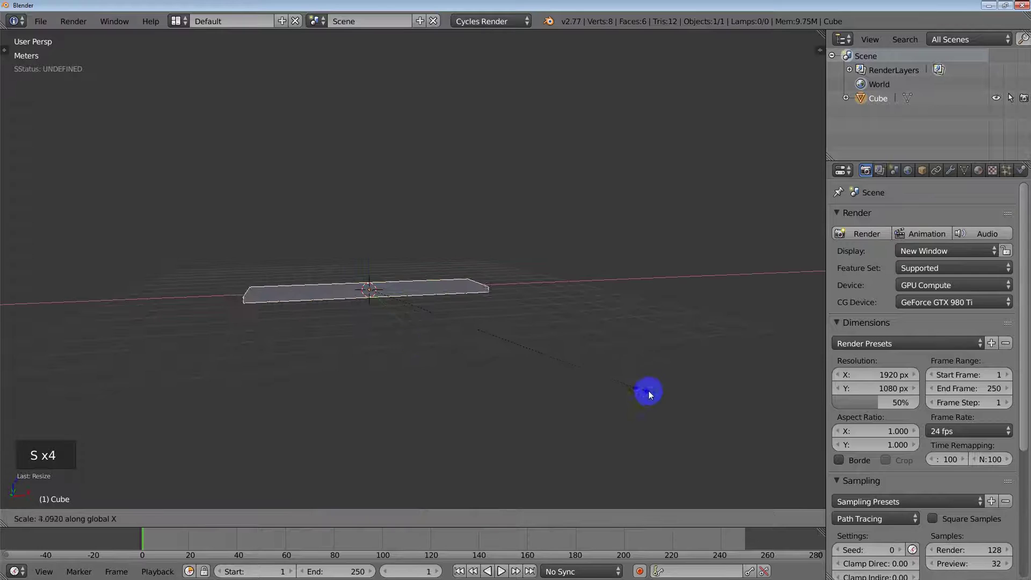
{"action": "left_click", "coordinate": [494, 324]}
{"action": "middle_click_drag", "start_coordinate": [495, 324], "coordinate": [437, 325]}
{"action": "scroll", "coordinate": [413, 297], "scroll_direction": "up", "scroll_amount": 5}
Enter Edit Mode with edge selection and add a first loop cut across the plank
{"action": "right_click", "coordinate": [412, 297]}
{"action": "key", "text": "Tab"}
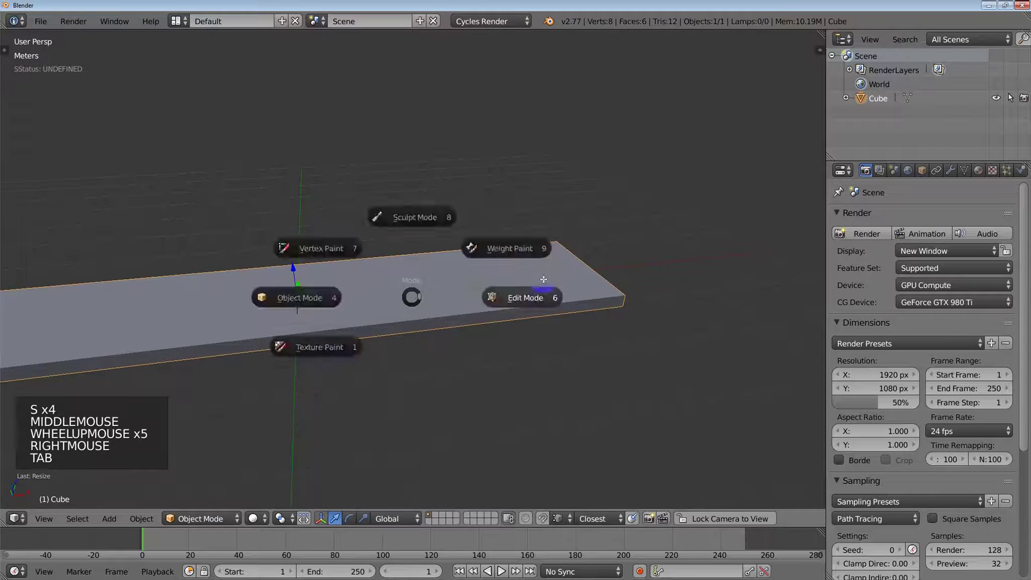
{"action": "key", "text": "ctrl+Tab"}
{"action": "left_click", "coordinate": [404, 312]}
{"action": "right_click", "coordinate": [404, 319]}
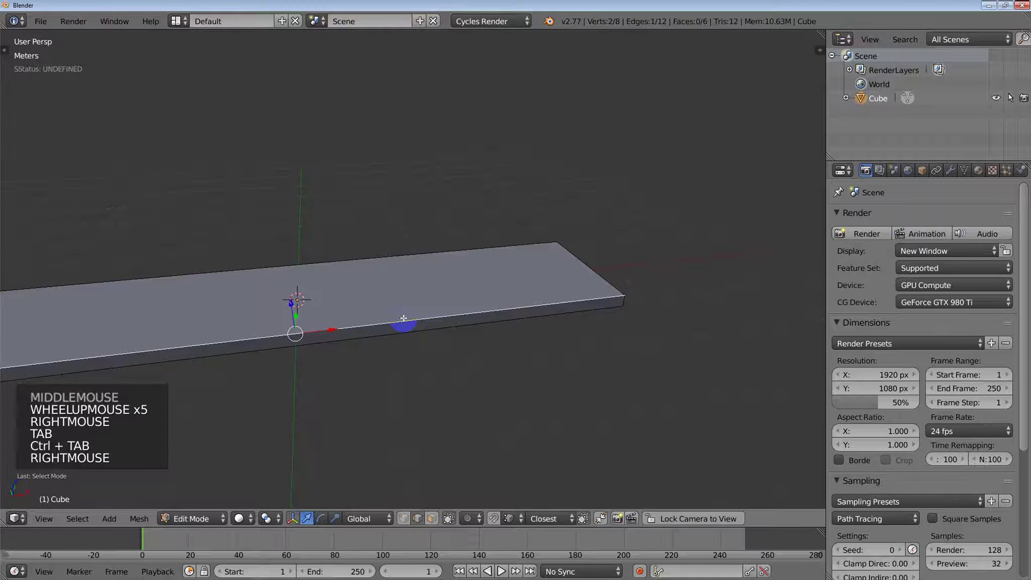
{"action": "key", "text": "ctrl+r"}
{"action": "left_click", "coordinate": [403, 321]}
{"action": "left_click", "coordinate": [428, 327]}
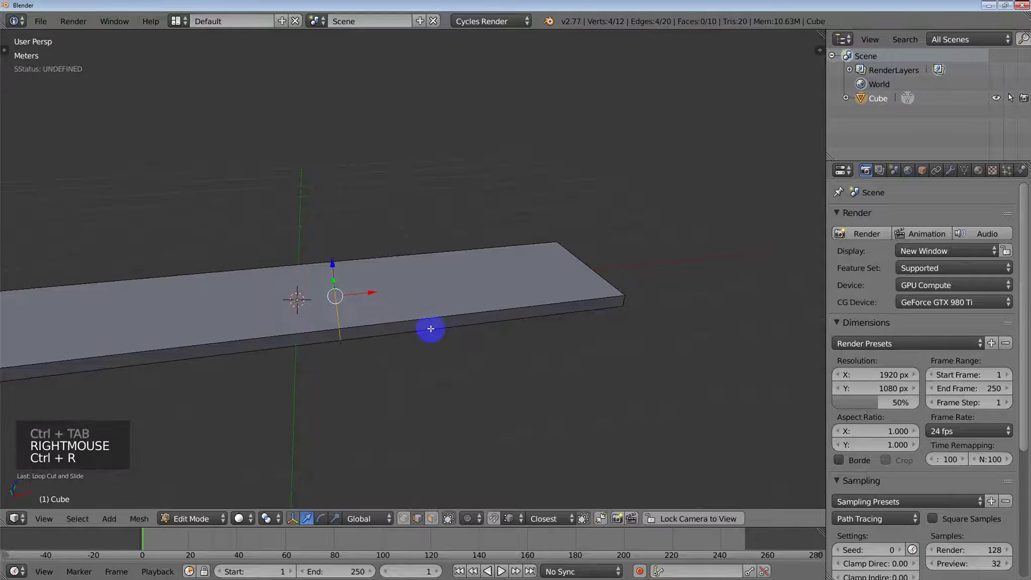
Add a second loop cut across the plank
{"action": "right_click", "coordinate": [414, 323]}
{"action": "key", "text": "ctrl+r"}
{"action": "left_click", "coordinate": [386, 324]}
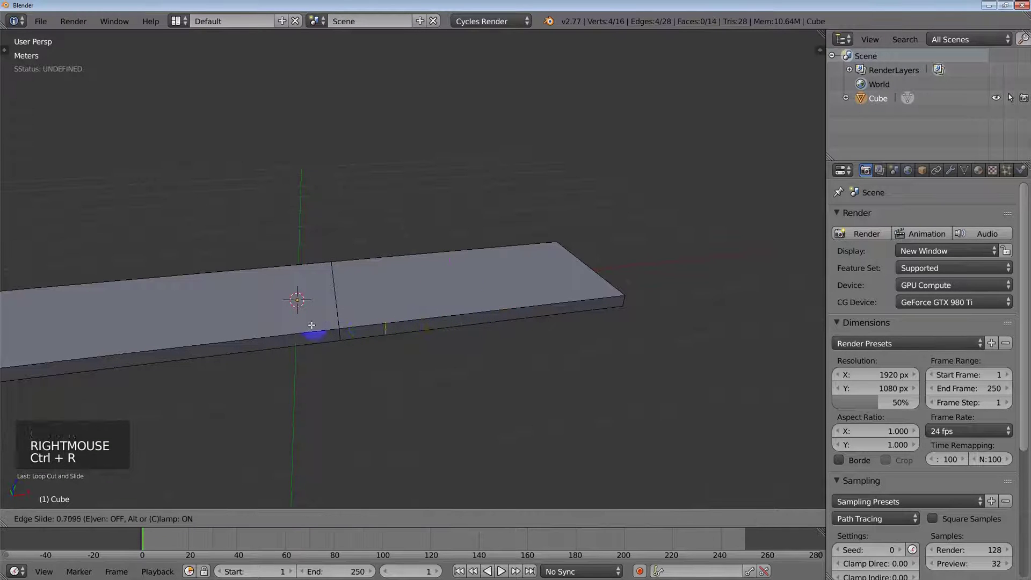
{"action": "left_click", "coordinate": [316, 325]}
Add nine more loop cuts across the plank's middle and return to Object Mode
{"action": "right_click", "coordinate": [360, 322]}
{"action": "key", "text": "ctrl+r"}
{"action": "scroll", "coordinate": [360, 321], "scroll_direction": "up", "scroll_amount": 8}
{"action": "left_click", "coordinate": [360, 322]}
{"action": "left_click", "coordinate": [360, 324]}
{"action": "mouse_move", "coordinate": [387, 369]}
{"action": "middle_mouse_down", "text": "shift"}
{"action": "mouse_move", "coordinate": [401, 353]}
{"action": "mouse_move", "coordinate": [368, 373]}
{"action": "mouse_move", "coordinate": [365, 352]}
{"action": "middle_mouse_up", "text": "shift"}
{"action": "key", "text": "Tab"}
{"action": "key", "text": "Tab"}
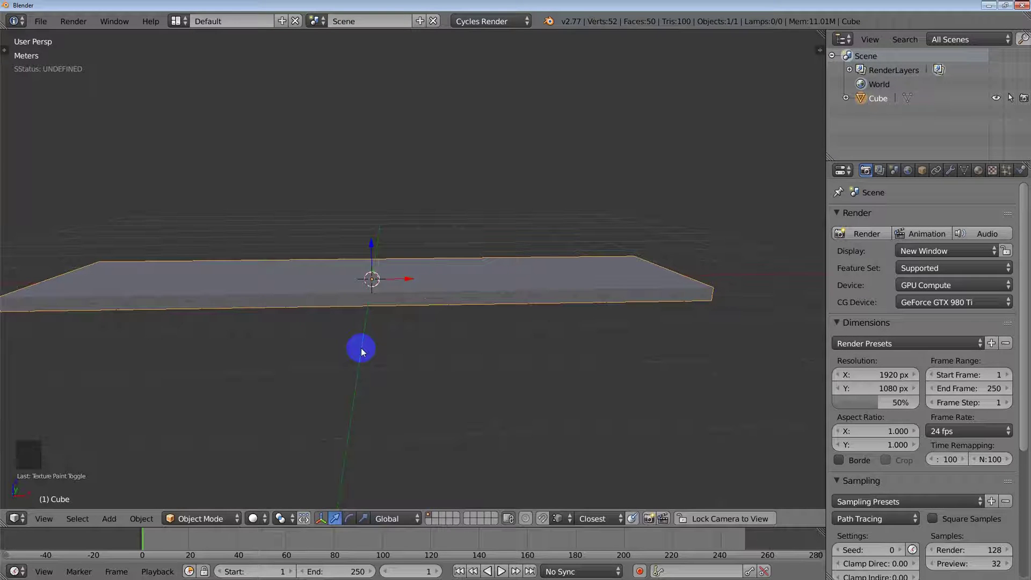
From top view, rotate the plank 90° about X and switch to orthographic view
{"action": "key", "text": "KP_7"}
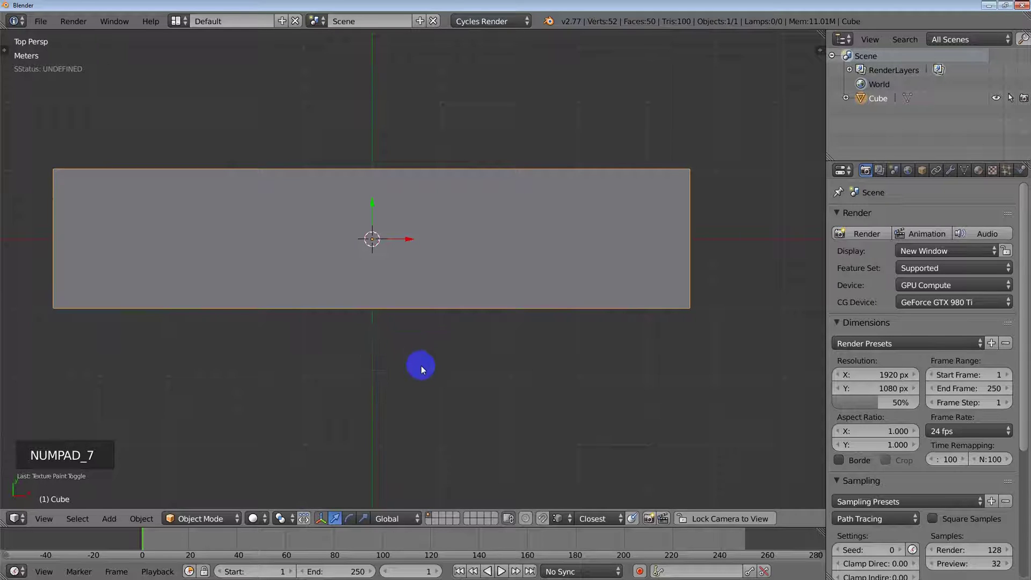
{"action": "type", "text": "rx"}
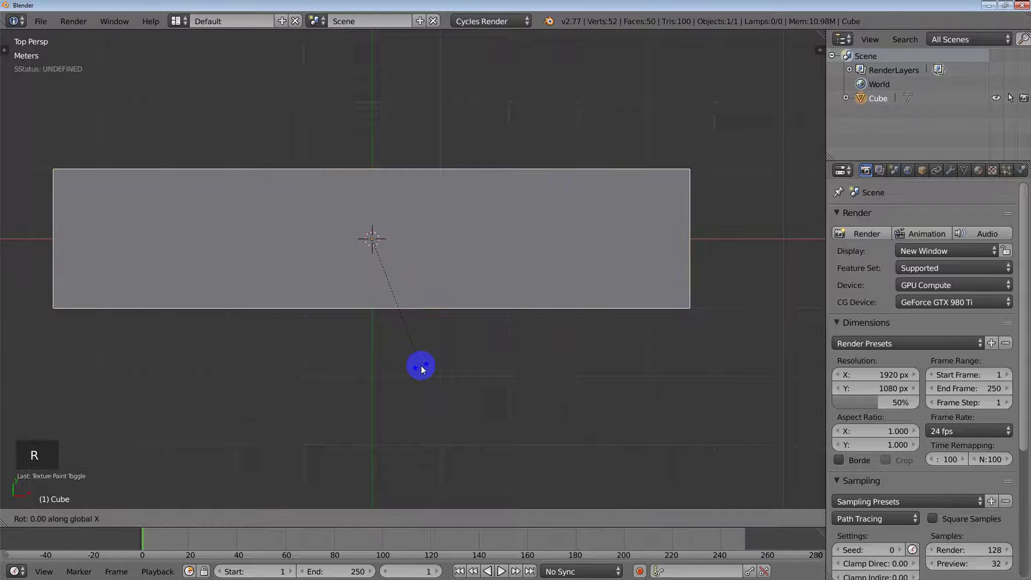
{"action": "type", "text": "90"}
{"action": "key", "text": "Return"}
{"action": "key", "text": "KP_5"}
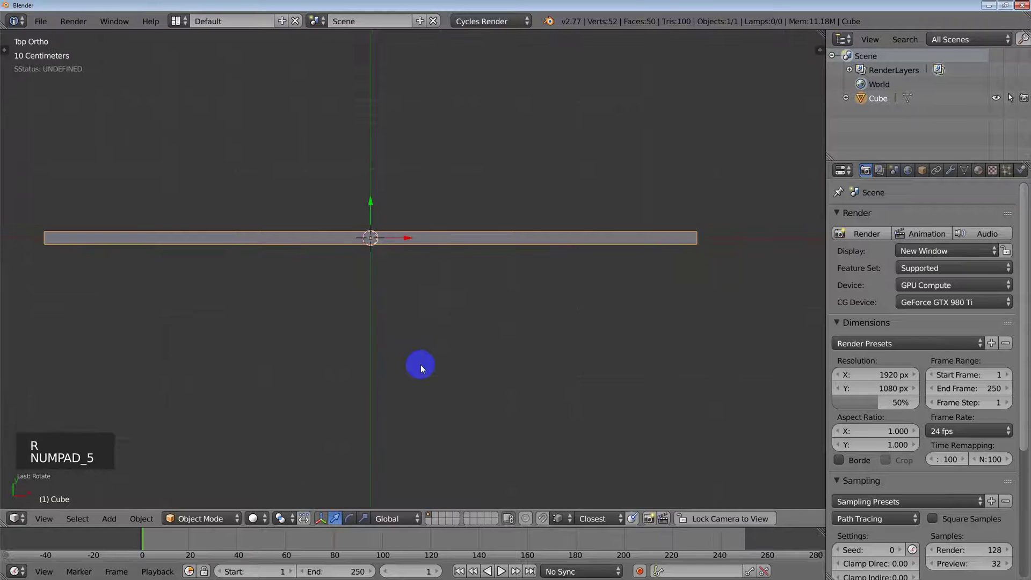
Turn on Wire and Draw All Edges in Object properties and use wireframe shading
{"action": "left_click", "coordinate": [922, 170]}
{"action": "left_click", "coordinate": [839, 406]}
{"action": "left_click", "coordinate": [839, 421]}
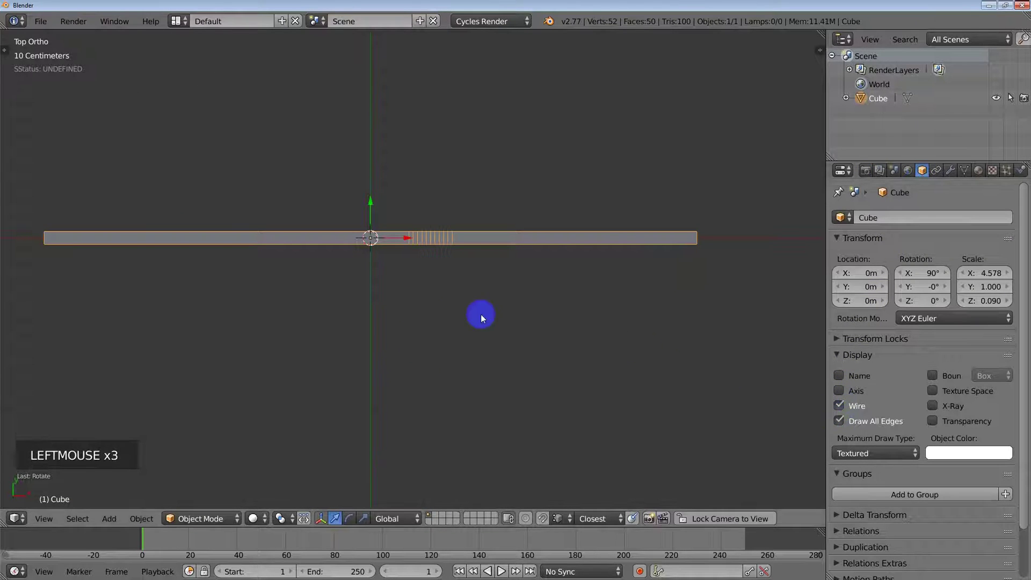
{"action": "middle_click_drag", "start_coordinate": [417, 292], "coordinate": [427, 301], "text": "shift"}
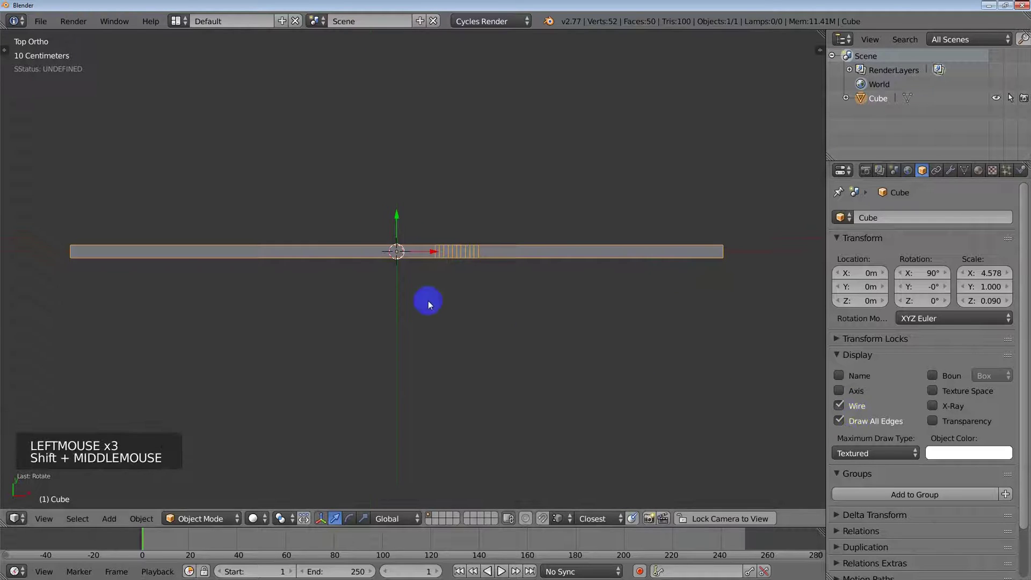
{"action": "key", "text": "z"}
{"action": "left_click", "coordinate": [530, 304]}
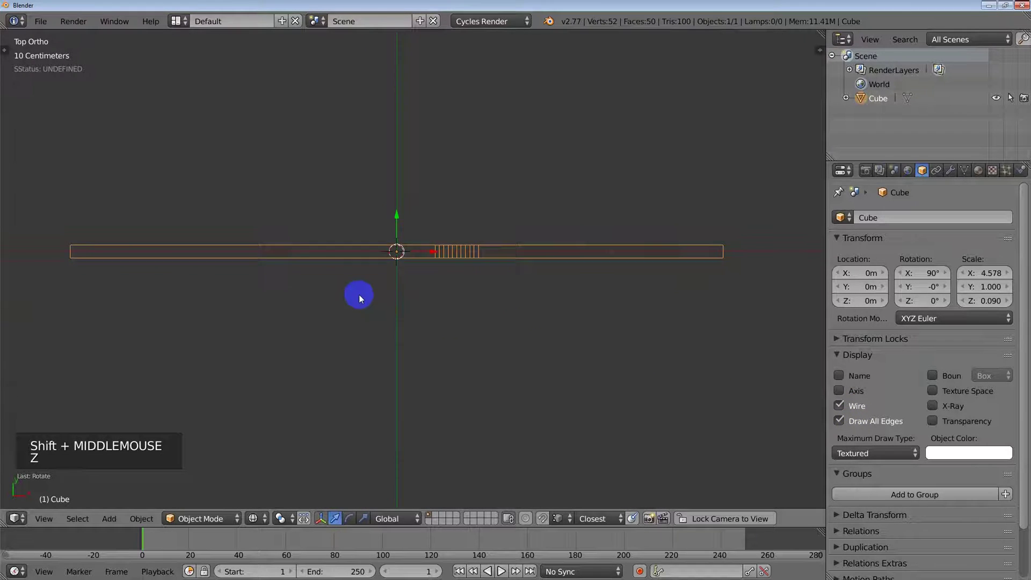
{"action": "middle_click_drag", "start_coordinate": [358, 294], "coordinate": [365, 308], "text": "shift"}
Add a Bezier curve to the scene and enter its Edit Mode
{"action": "key", "text": "shift+a"}
{"action": "mouse_move", "coordinate": [365, 308]}
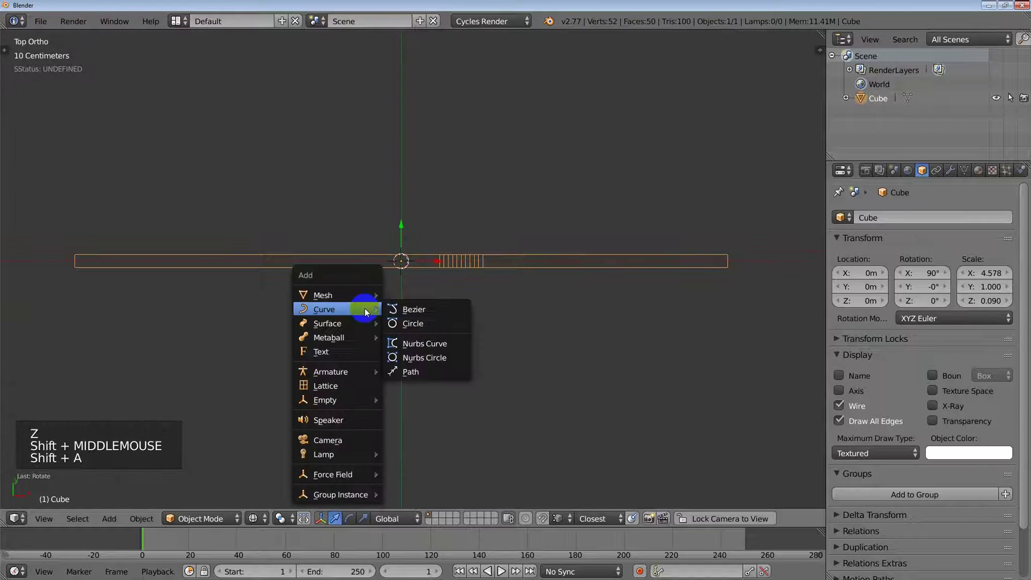
{"action": "left_click", "coordinate": [410, 308]}
{"action": "scroll", "coordinate": [408, 291], "scroll_direction": "up", "scroll_amount": 5}
{"action": "middle_click_drag", "start_coordinate": [403, 288], "coordinate": [329, 237], "text": "shift"}
{"action": "right_click", "coordinate": [279, 198]}
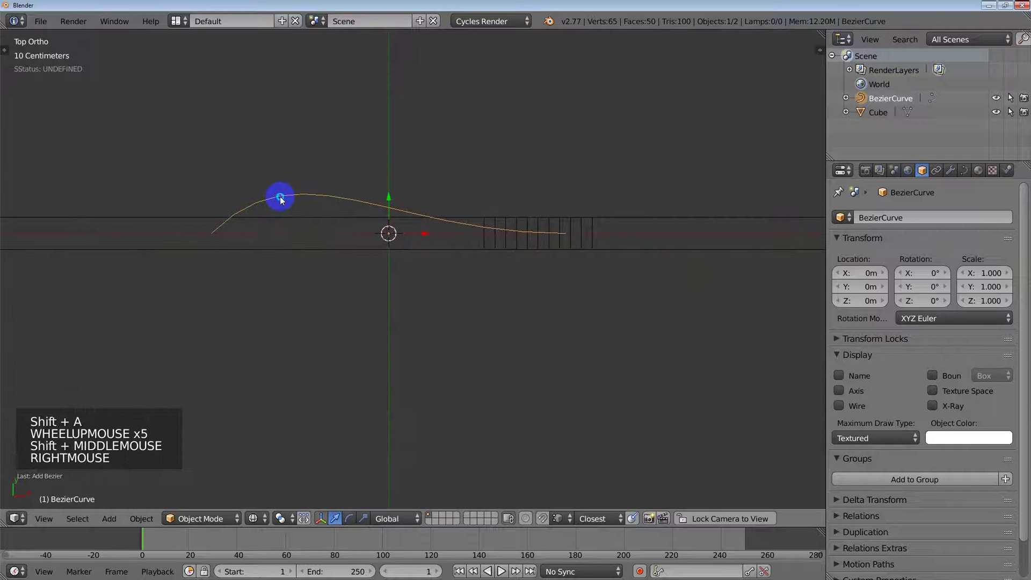
{"action": "key", "text": "Tab"}
Flatten all curve points by scaling Y to 0, then start rotating the right point's handle
{"action": "right_click", "coordinate": [222, 230]}
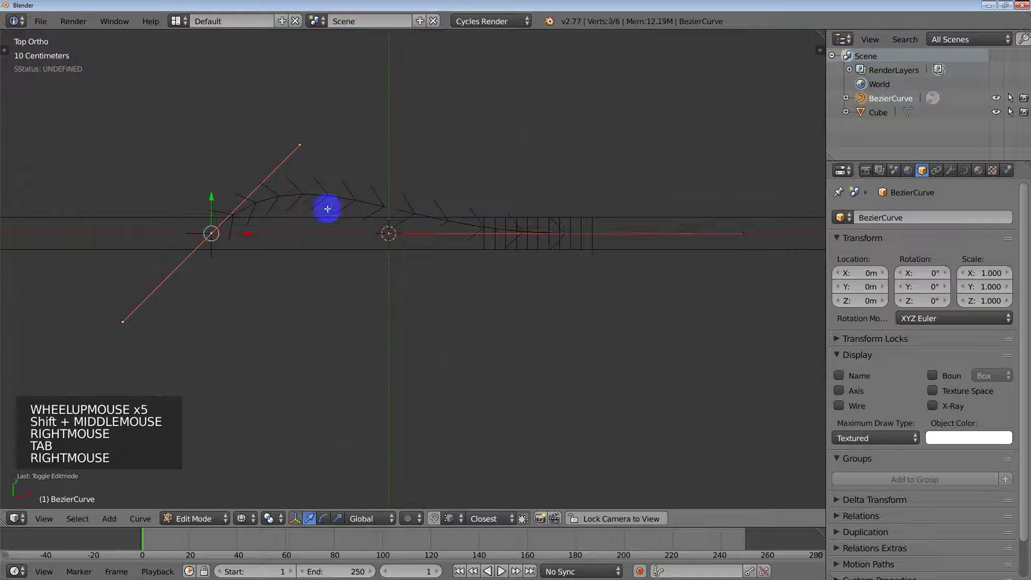
{"action": "key", "text": "a"}
{"action": "key", "text": "a"}
{"action": "key", "text": "a"}
{"action": "key", "text": "s"}
{"action": "left_click", "coordinate": [400, 283]}
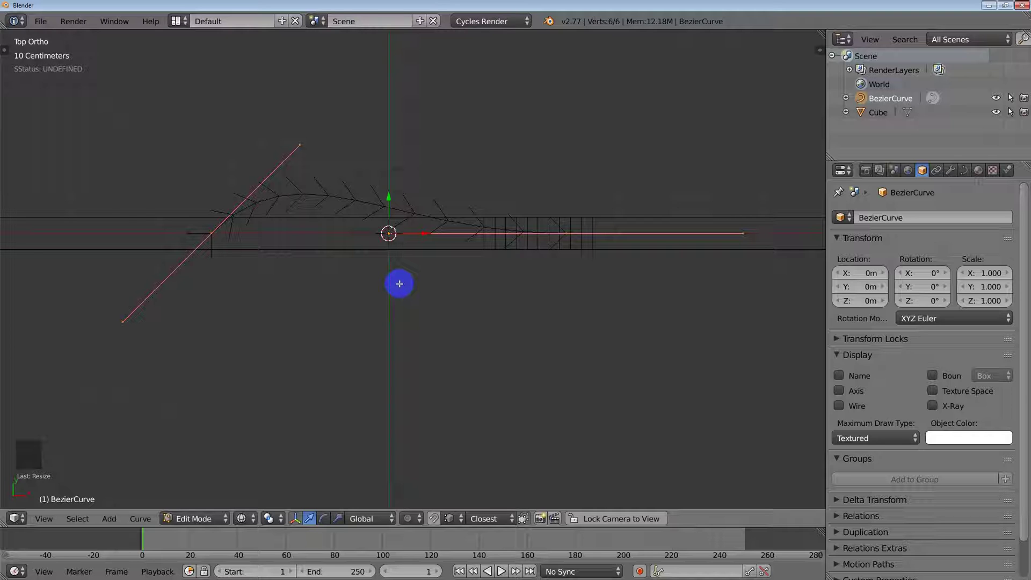
{"action": "key", "text": "s"}
{"action": "key", "text": "y"}
{"action": "key", "text": "0"}
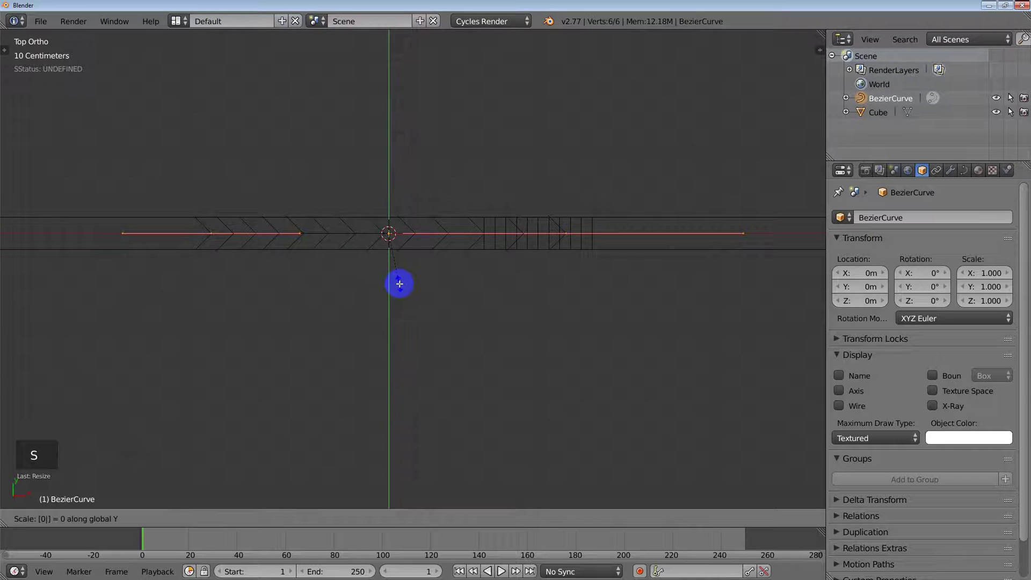
{"action": "key", "text": "Return"}
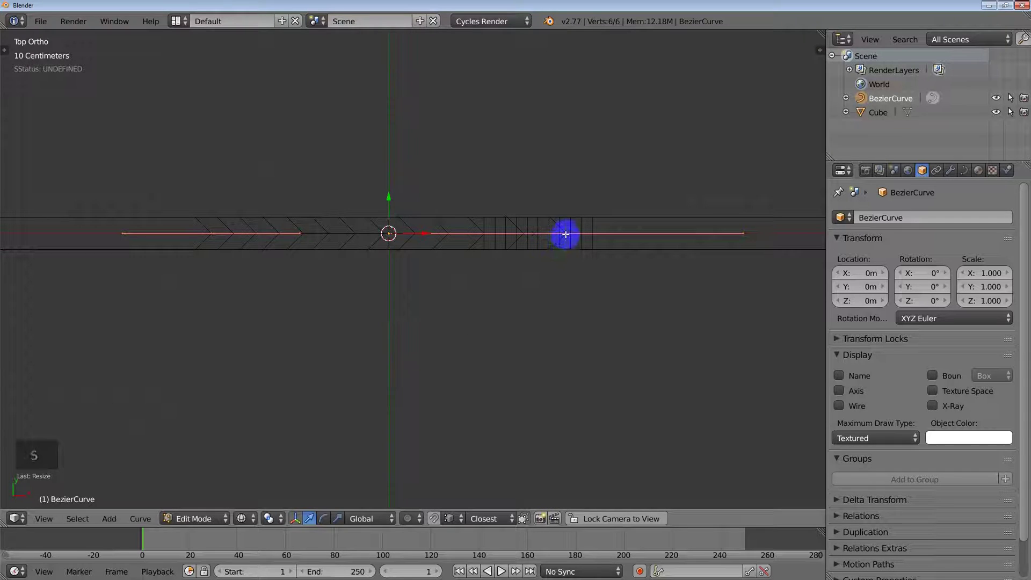
{"action": "right_click", "coordinate": [565, 233]}
{"action": "key", "text": "r"}
{"action": "key", "text": "r"}
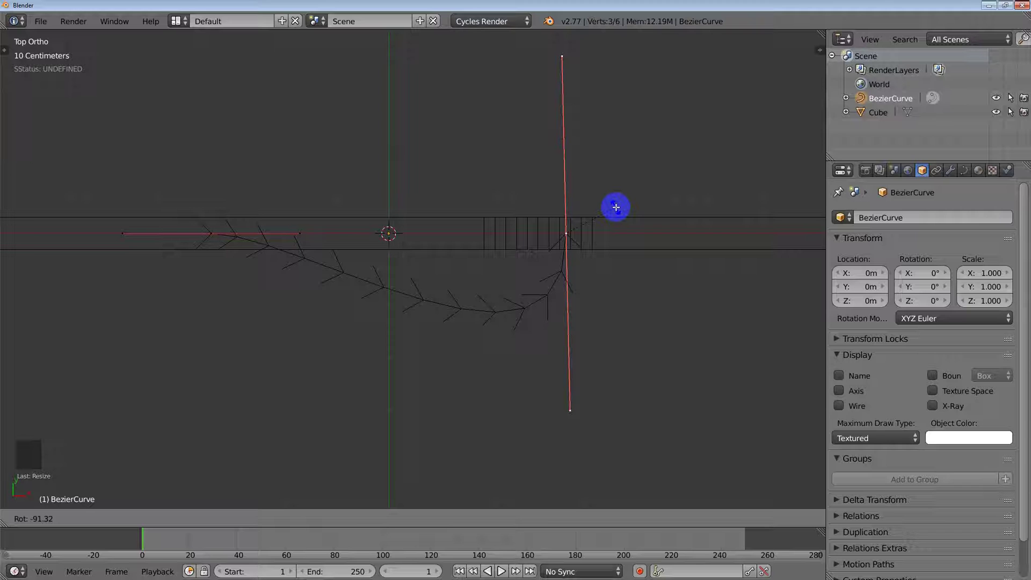
Rotate the right point's handle 90° to vertical and raise that point along Y
{"action": "type", "text": "90"}
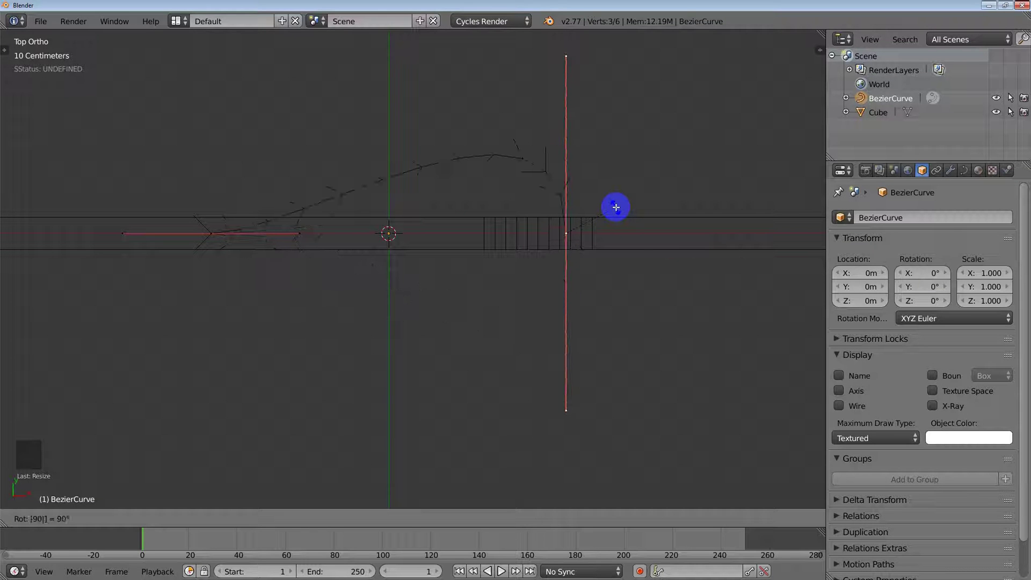
{"action": "key", "text": "Return"}
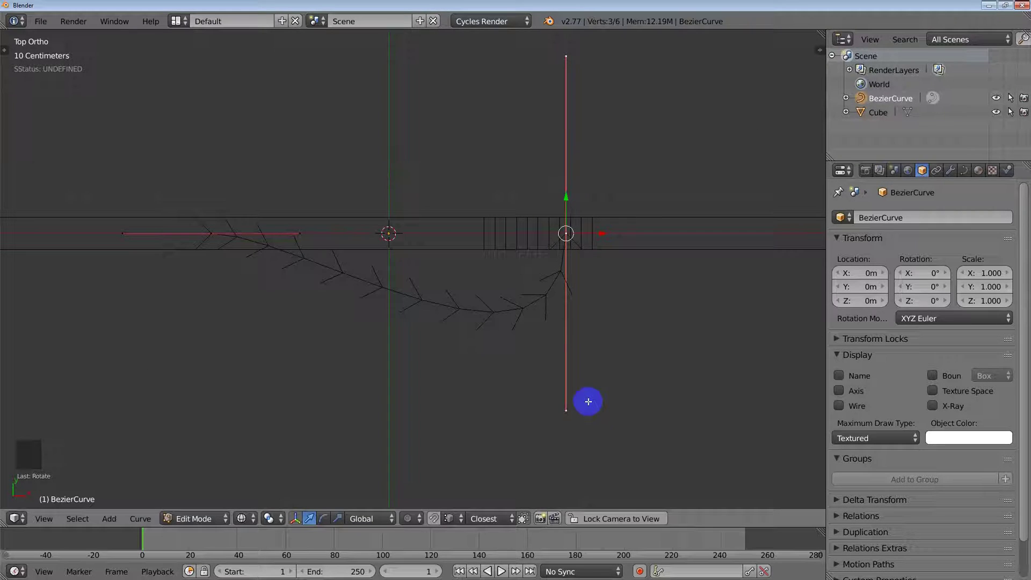
{"action": "key", "text": "g"}
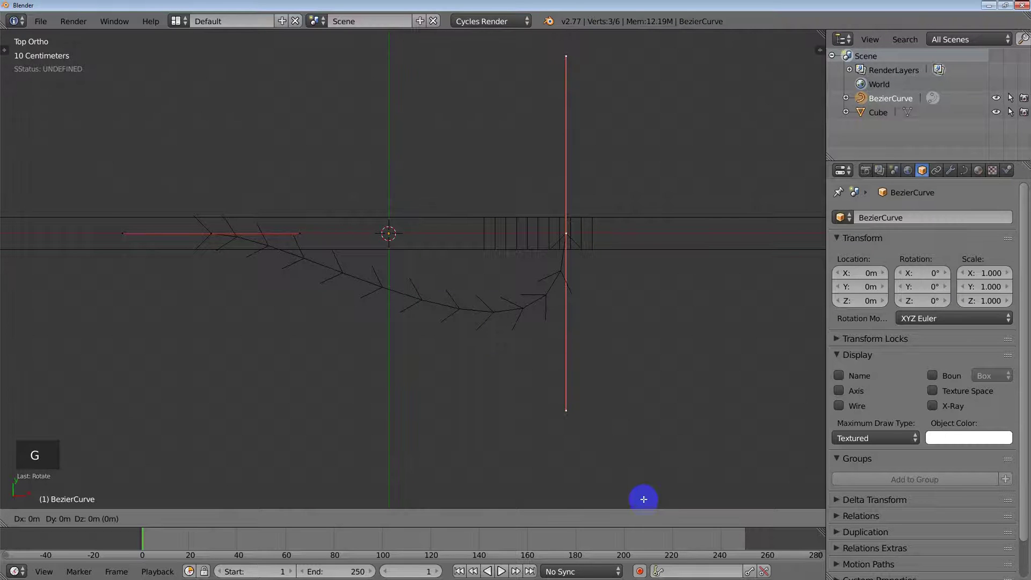
{"action": "key", "text": "y"}
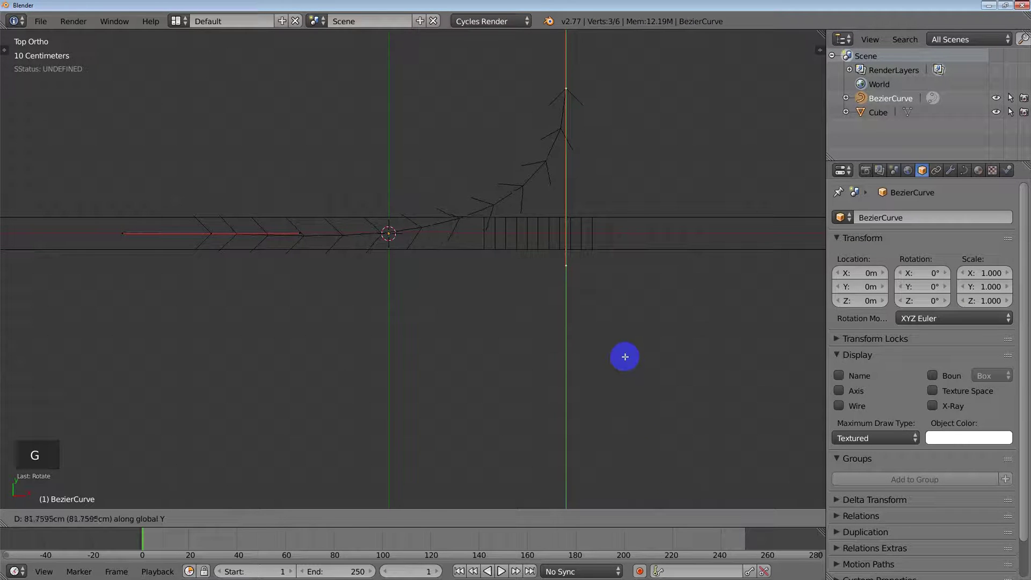
{"action": "left_click", "coordinate": [623, 359]}
Place the curve's corner point at the plank's centre and exit curve editing
{"action": "scroll", "coordinate": [612, 376], "scroll_direction": "down", "scroll_amount": 3}
{"action": "middle_click_drag", "start_coordinate": [607, 389], "coordinate": [649, 410], "text": "shift"}
{"action": "key", "text": "g"}
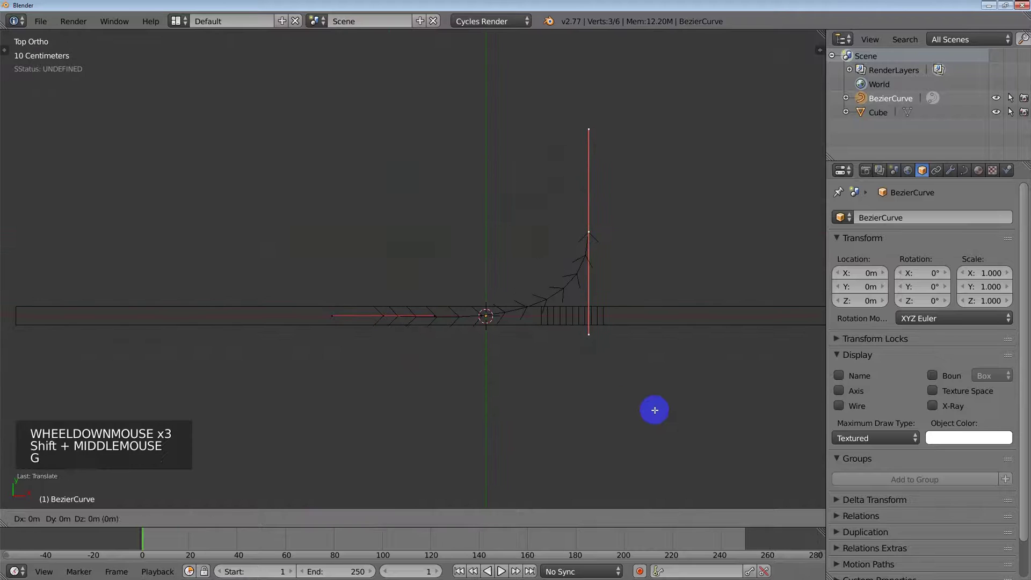
{"action": "left_click", "coordinate": [559, 411]}
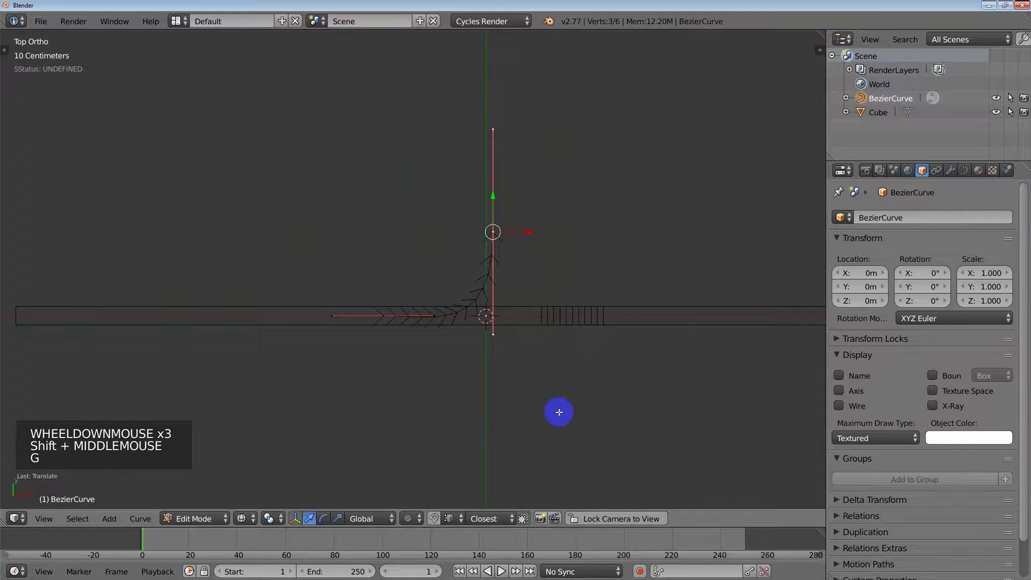
{"action": "scroll", "coordinate": [488, 323], "scroll_direction": "up", "scroll_amount": 3}
{"action": "scroll", "coordinate": [488, 322], "scroll_direction": "up", "scroll_amount": 1, "text": "shift"}
{"action": "middle_click_drag", "start_coordinate": [543, 172], "coordinate": [501, 189], "text": "shift"}
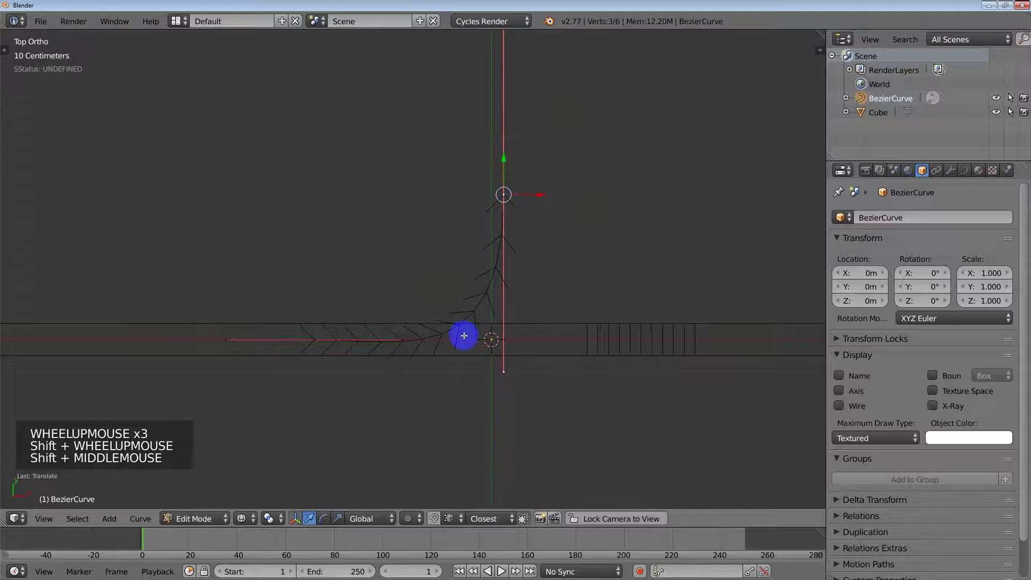
{"action": "key", "text": "Tab"}
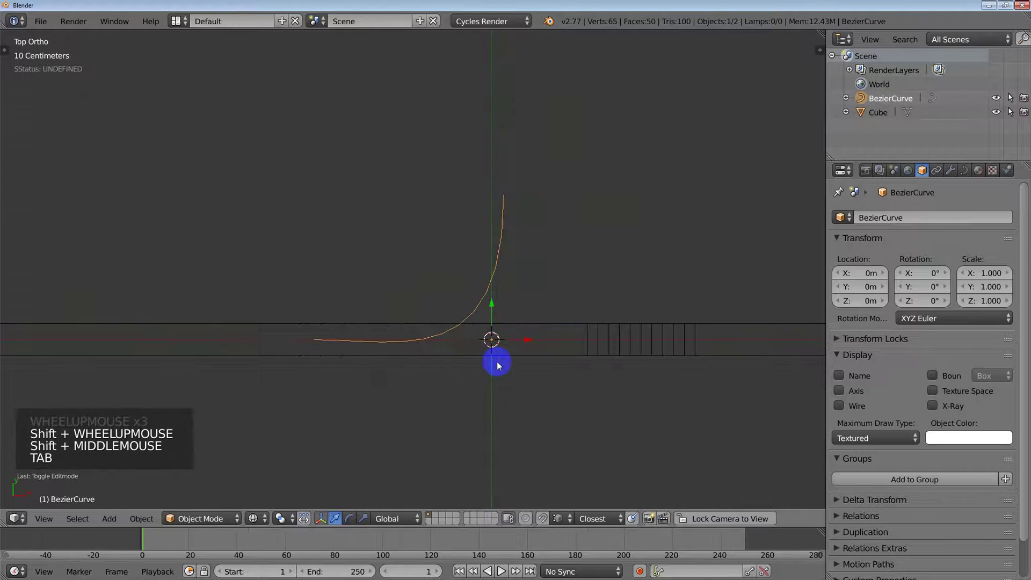
Scale the curve to 0.472 and move it to X 1.01064 m over the plank
{"action": "key", "text": "s"}
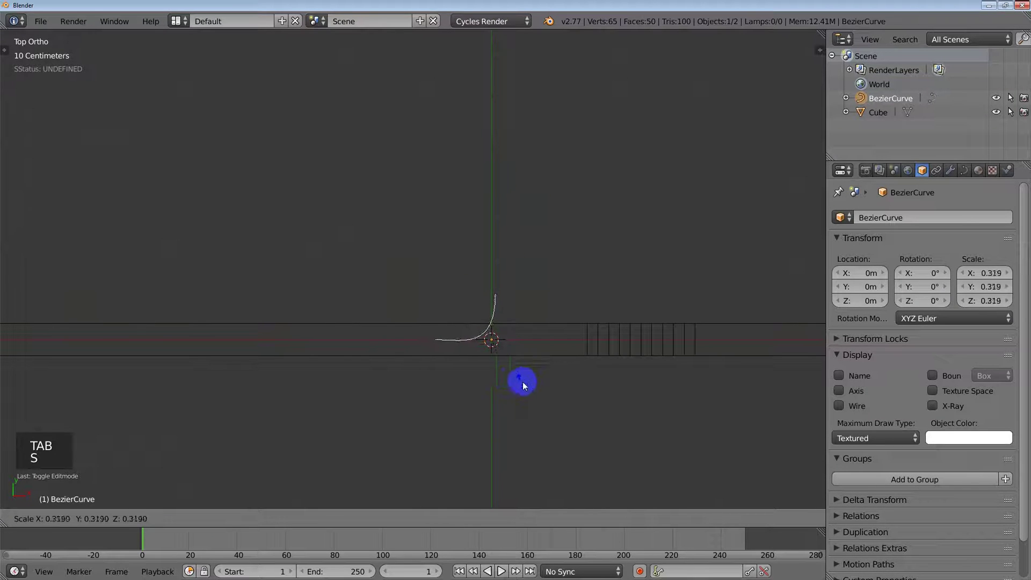
{"action": "left_click", "coordinate": [544, 393]}
{"action": "middle_click_drag", "start_coordinate": [498, 364], "coordinate": [347, 359], "text": "shift"}
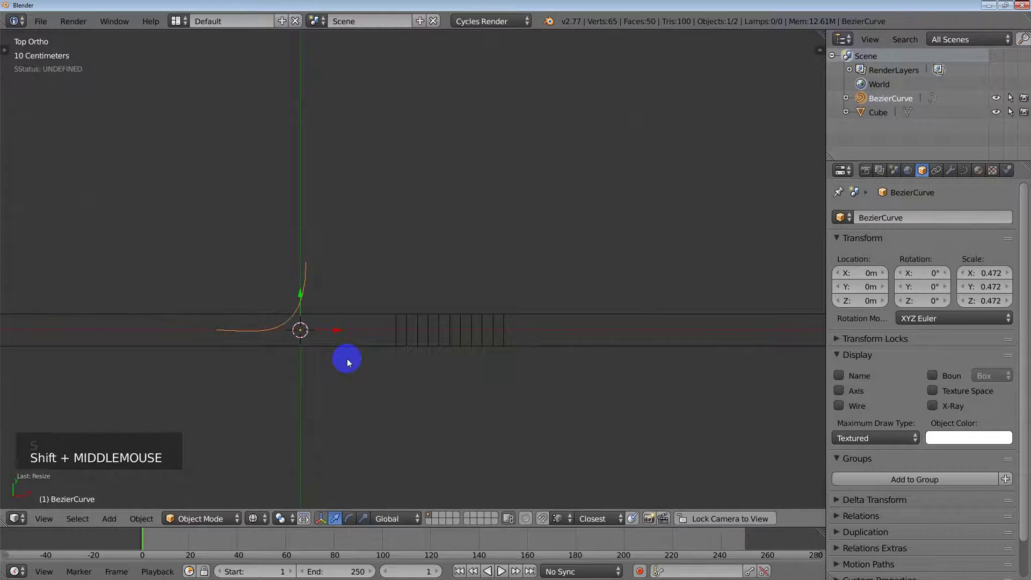
{"action": "key", "text": "g"}
{"action": "left_click", "coordinate": [525, 364]}
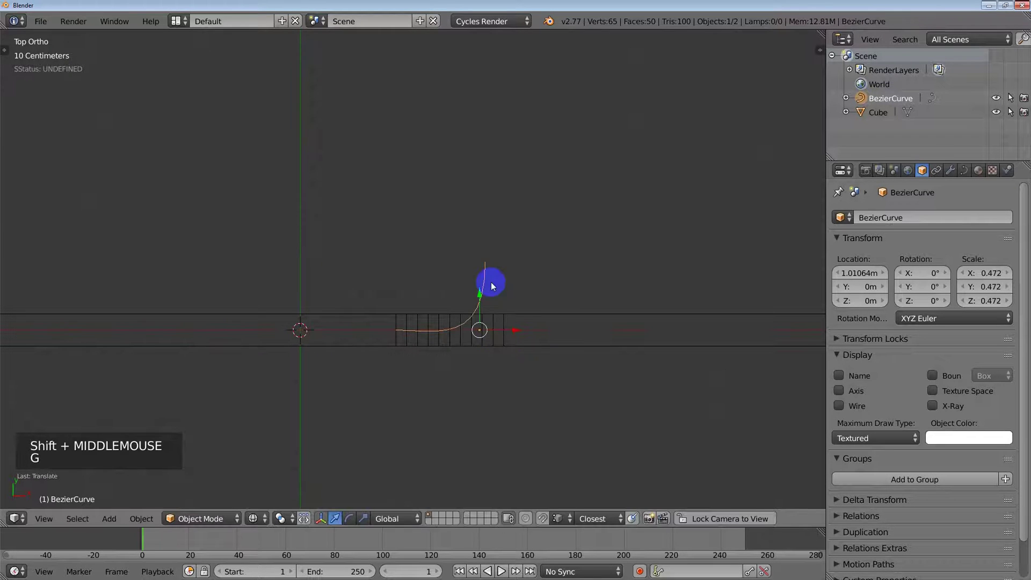
Extrude a new point straight up from one curve end and another from the opposite end
{"action": "right_click", "coordinate": [487, 276]}
{"action": "key", "text": "Tab"}
{"action": "right_click", "coordinate": [483, 262]}
{"action": "scroll", "coordinate": [532, 306], "scroll_direction": "down", "scroll_amount": 4}
{"action": "middle_click_drag", "start_coordinate": [532, 307], "coordinate": [483, 344], "text": "shift"}
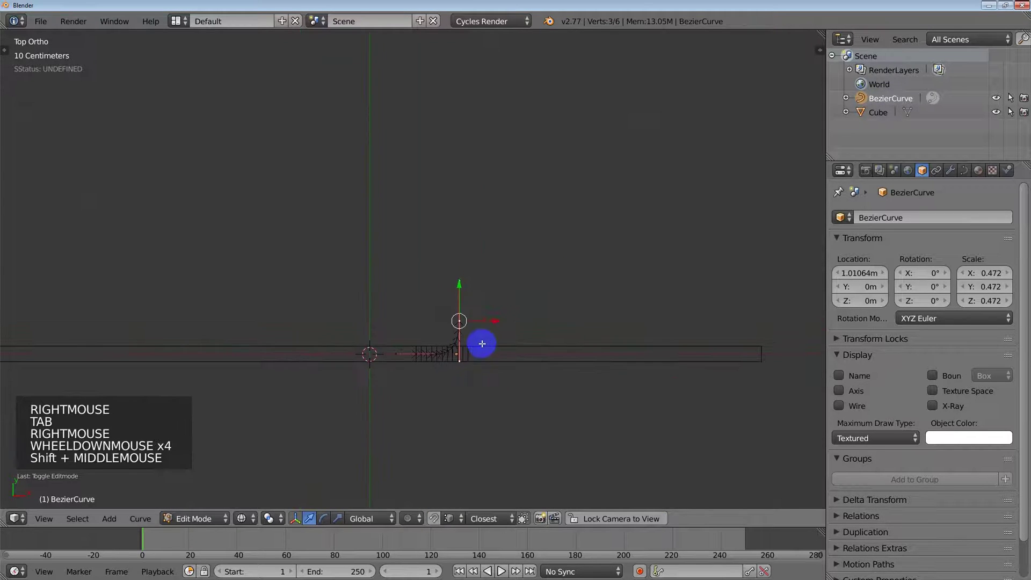
{"action": "key", "text": "e"}
{"action": "left_click", "coordinate": [501, 193]}
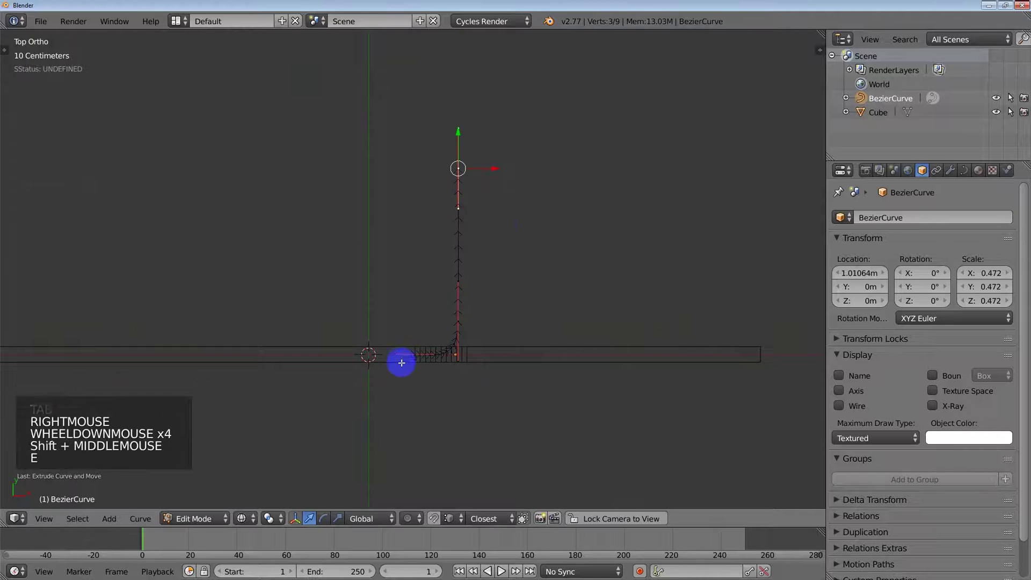
{"action": "right_click", "coordinate": [400, 363]}
{"action": "key", "text": "e"}
{"action": "key", "text": "e"}
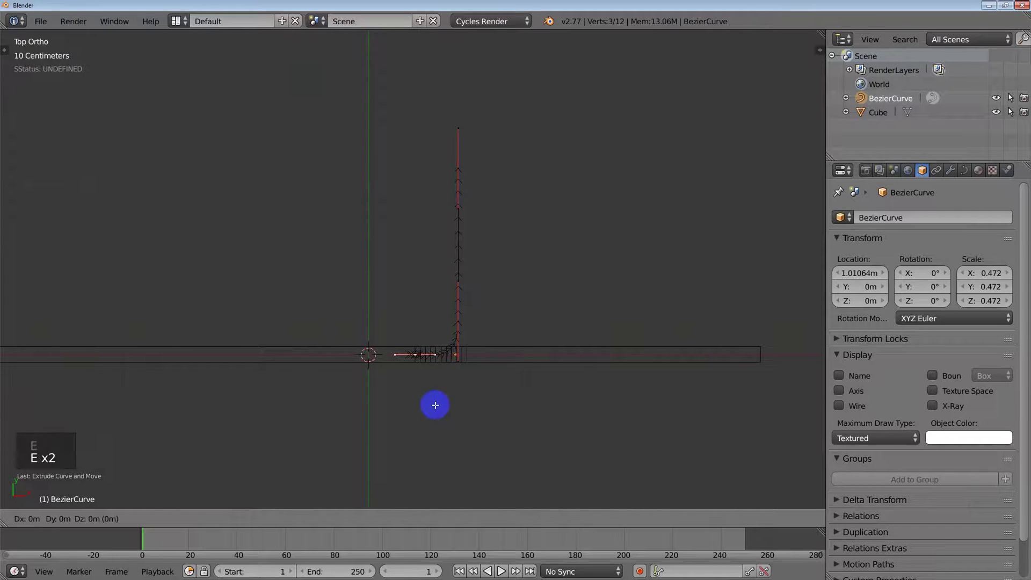
{"action": "left_click", "coordinate": [306, 403]}
{"action": "key", "text": "Tab"}
Move two curve points 2.8616 cm along Y so the bend sits over the loop-cut band
{"action": "scroll", "coordinate": [282, 421], "scroll_direction": "down", "scroll_amount": 2}
{"action": "middle_click_drag", "start_coordinate": [283, 421], "coordinate": [439, 373], "text": "shift"}
{"action": "scroll", "coordinate": [339, 306], "scroll_direction": "up", "scroll_amount": 6}
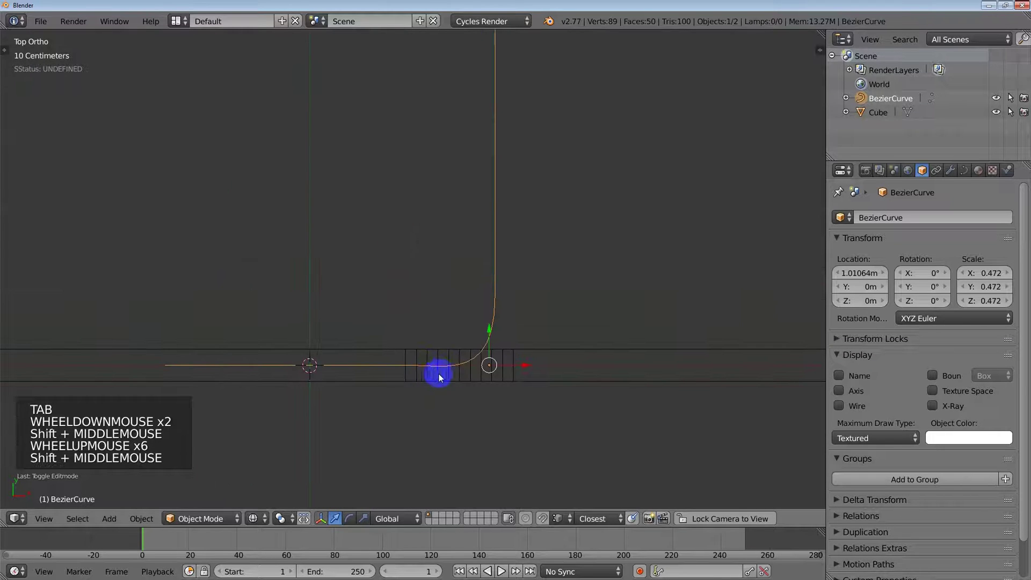
{"action": "right_click", "coordinate": [456, 365]}
{"action": "key", "text": "Tab"}
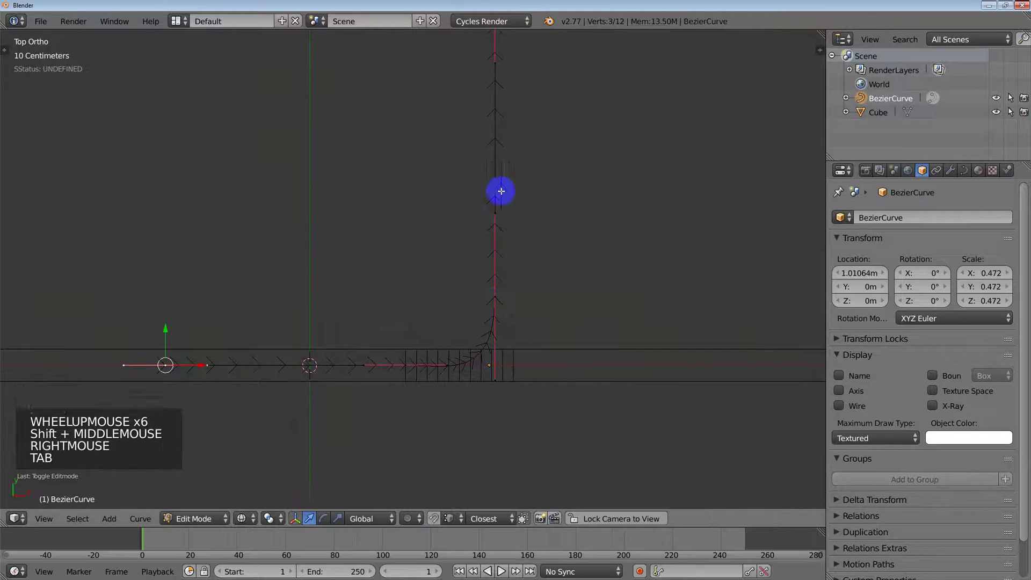
{"action": "middle_click_drag", "start_coordinate": [504, 83], "coordinate": [488, 115], "text": "shift"}
{"action": "scroll", "coordinate": [485, 65], "scroll_direction": "down", "scroll_amount": 2}
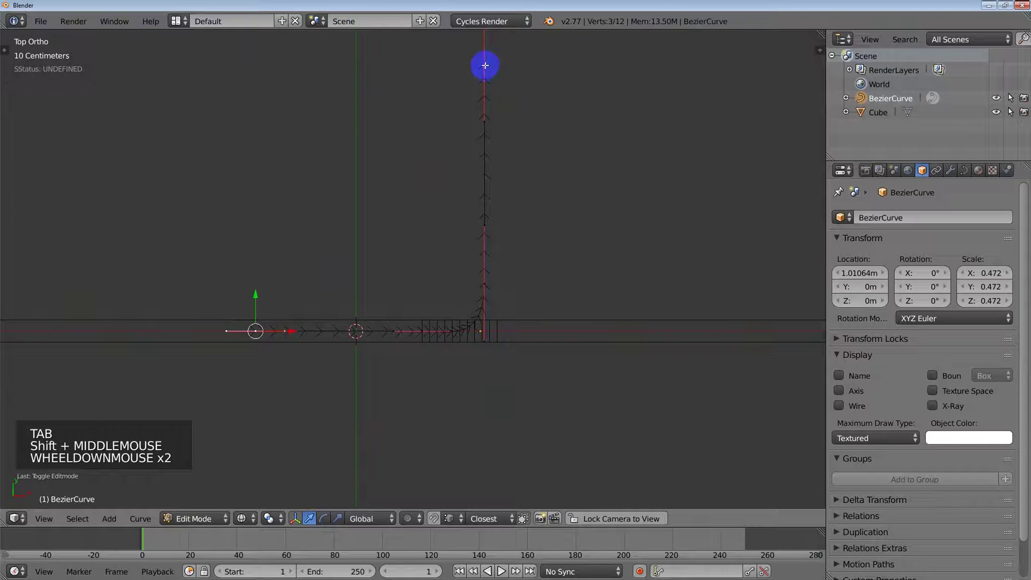
{"action": "right_click", "coordinate": [477, 262]}
{"action": "right_click", "coordinate": [476, 281], "text": "shift"}
{"action": "middle_click_drag", "start_coordinate": [507, 298], "coordinate": [511, 345], "text": "shift"}
{"action": "key", "text": "g"}
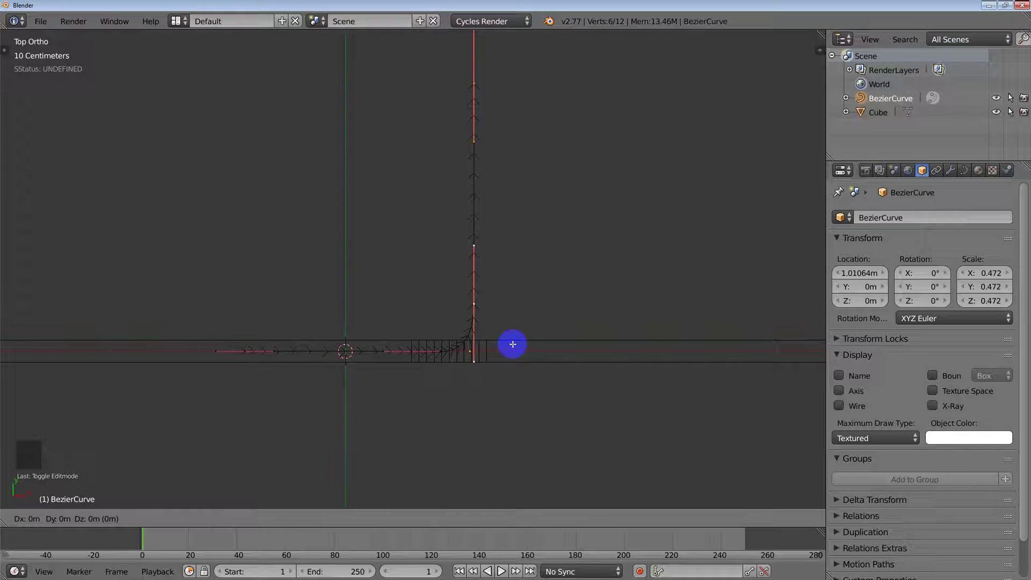
{"action": "key", "text": "y"}
{"action": "left_click", "coordinate": [510, 342]}
{"action": "key", "text": "Tab"}
{"action": "scroll", "coordinate": [407, 361], "scroll_direction": "down", "scroll_amount": 1}
{"action": "scroll", "coordinate": [408, 361], "scroll_direction": "up", "scroll_amount": 7}
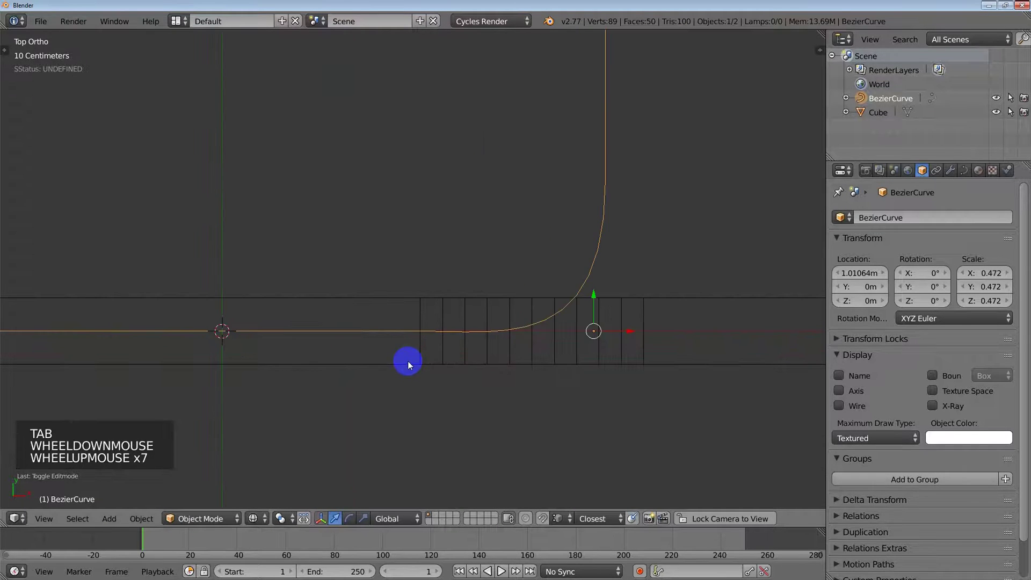
{"action": "middle_click_drag", "start_coordinate": [489, 344], "coordinate": [414, 376], "text": "shift"}
{"action": "scroll", "coordinate": [385, 271], "scroll_direction": "down", "scroll_amount": 5}
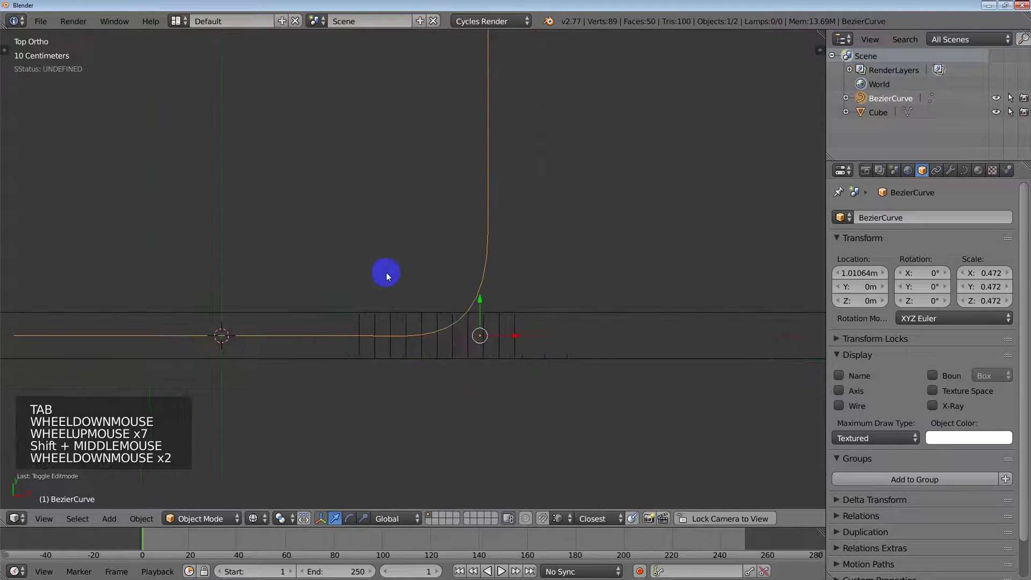
{"action": "middle_click_drag", "start_coordinate": [407, 294], "coordinate": [403, 369], "text": "shift"}
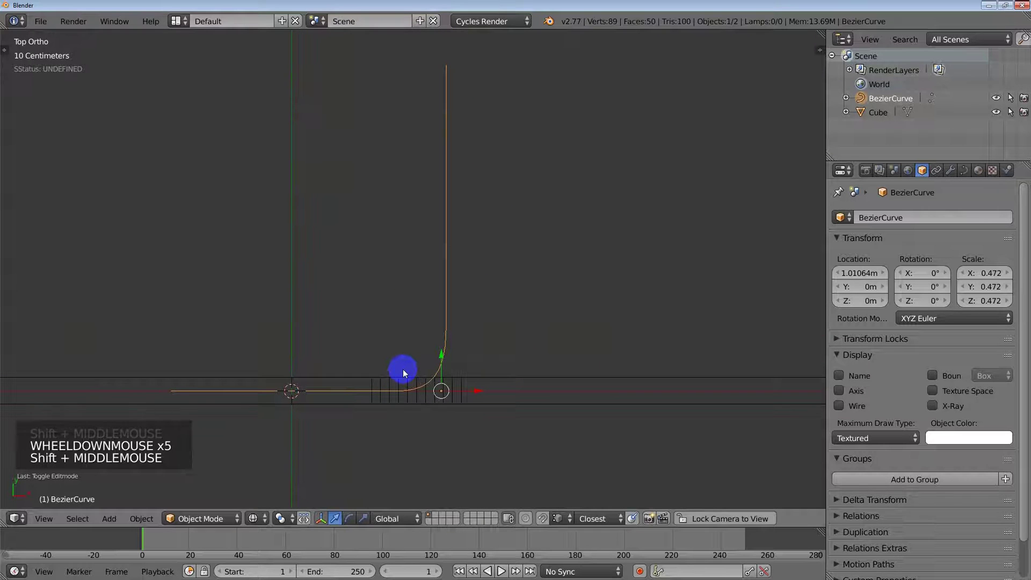
{"action": "mouse_move", "coordinate": [464, 364]}
{"action": "middle_mouse_down", "text": "shift"}
{"action": "mouse_move", "coordinate": [507, 403]}
{"action": "mouse_move", "coordinate": [470, 382]}
{"action": "middle_mouse_up", "text": "shift"}
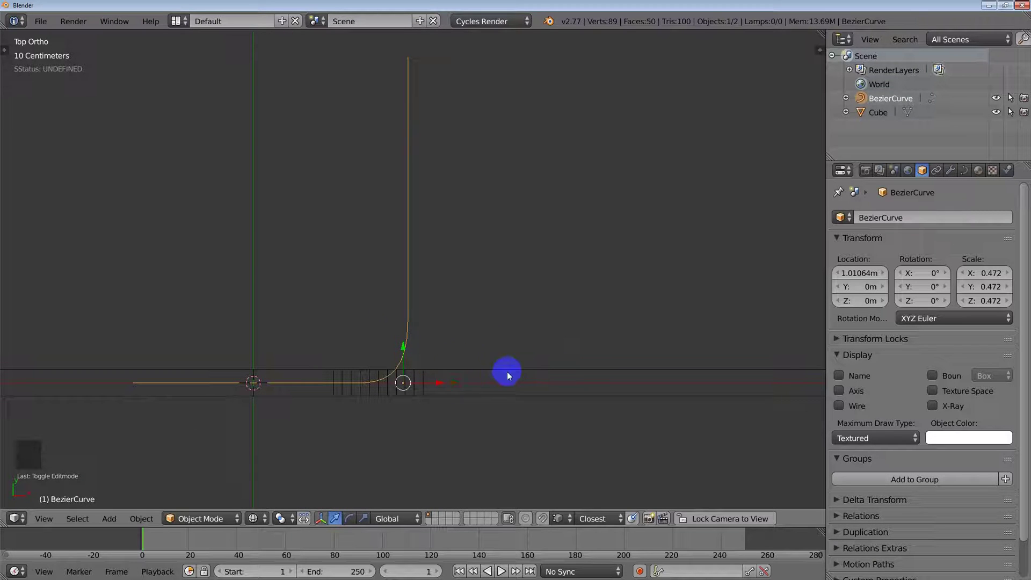
Give the plank a Curve modifier with Object set to BezierCurve, then grab it to slide along
{"action": "right_click", "coordinate": [487, 367]}
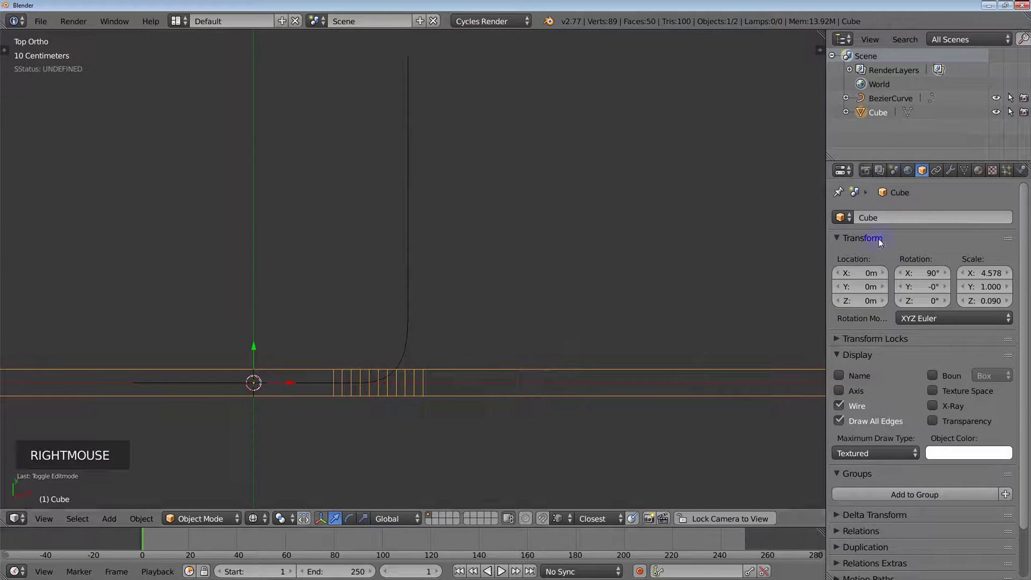
{"action": "left_click", "coordinate": [950, 170]}
{"action": "left_click", "coordinate": [903, 217]}
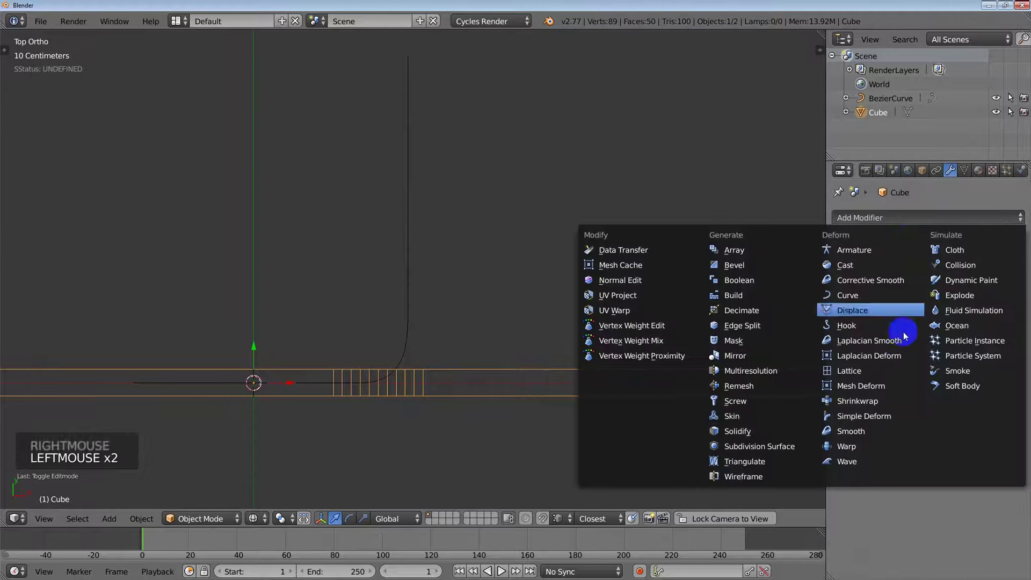
{"action": "left_click", "coordinate": [861, 298]}
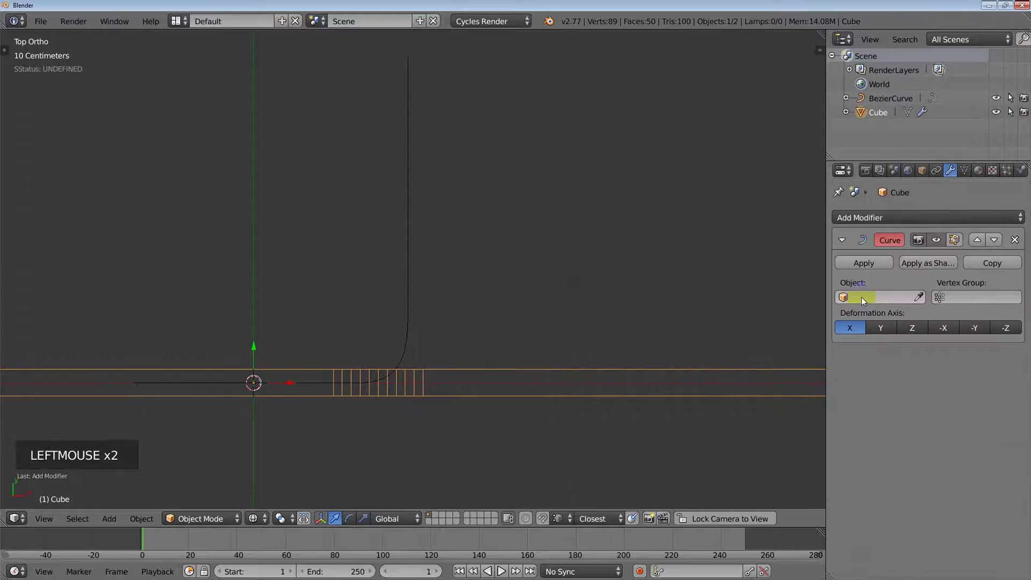
{"action": "left_click", "coordinate": [864, 298]}
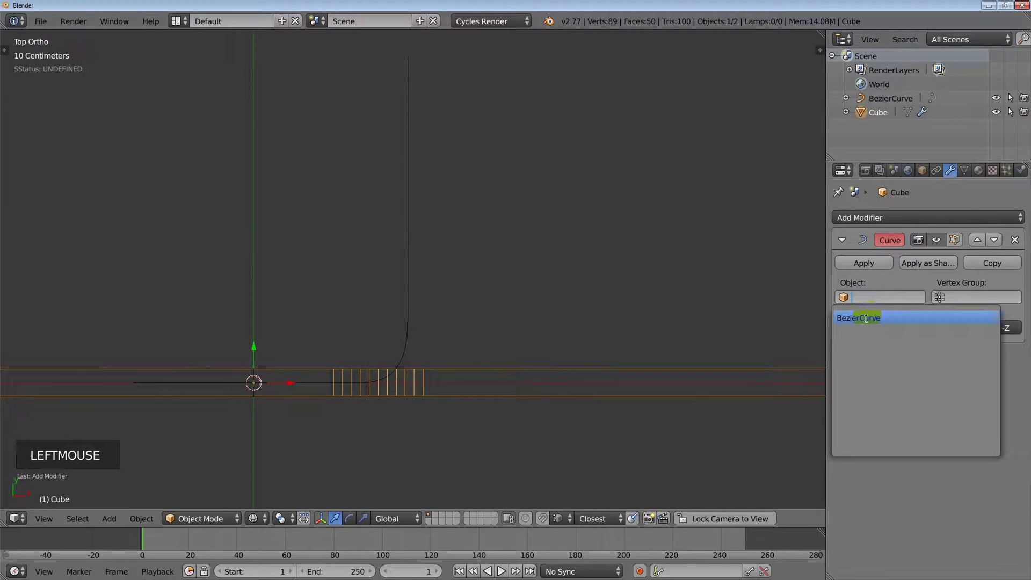
{"action": "left_click", "coordinate": [866, 318]}
{"action": "right_click", "coordinate": [109, 407]}
{"action": "key", "text": "g"}
{"action": "key", "text": "g"}
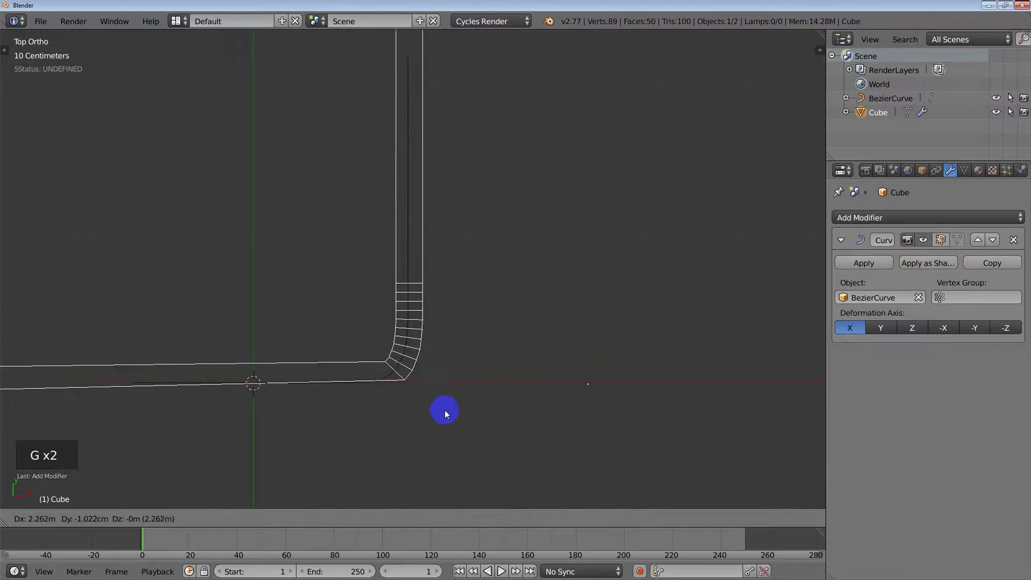
Drop the plank so it wraps the corner and reposition the BezierCurve
{"action": "left_click", "coordinate": [409, 411]}
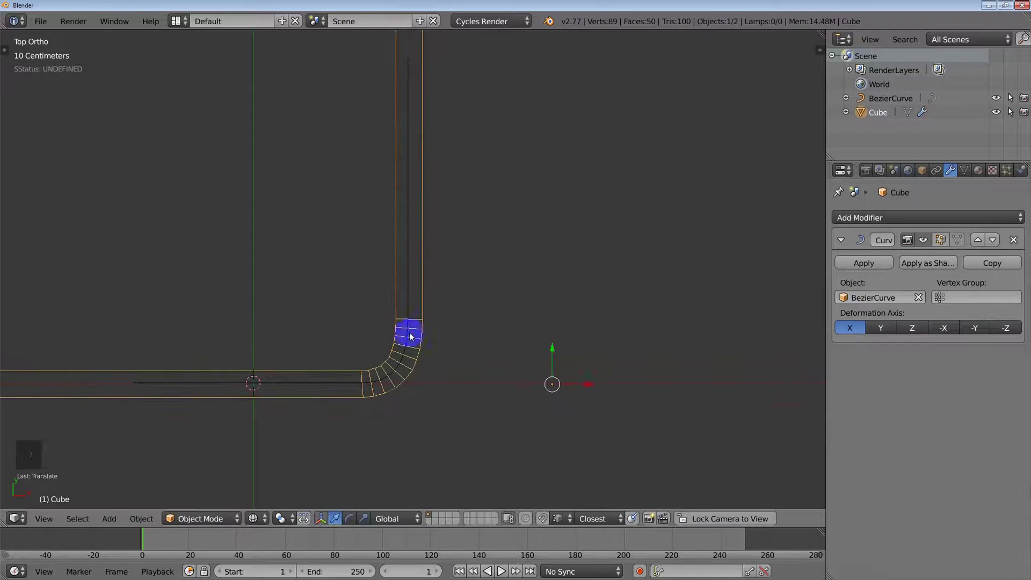
{"action": "scroll", "coordinate": [410, 336], "scroll_direction": "up", "scroll_amount": 2}
{"action": "right_click", "coordinate": [407, 351]}
{"action": "right_click", "coordinate": [406, 352]}
{"action": "key", "text": "g"}
{"action": "key", "text": "g"}
{"action": "key", "text": "g"}
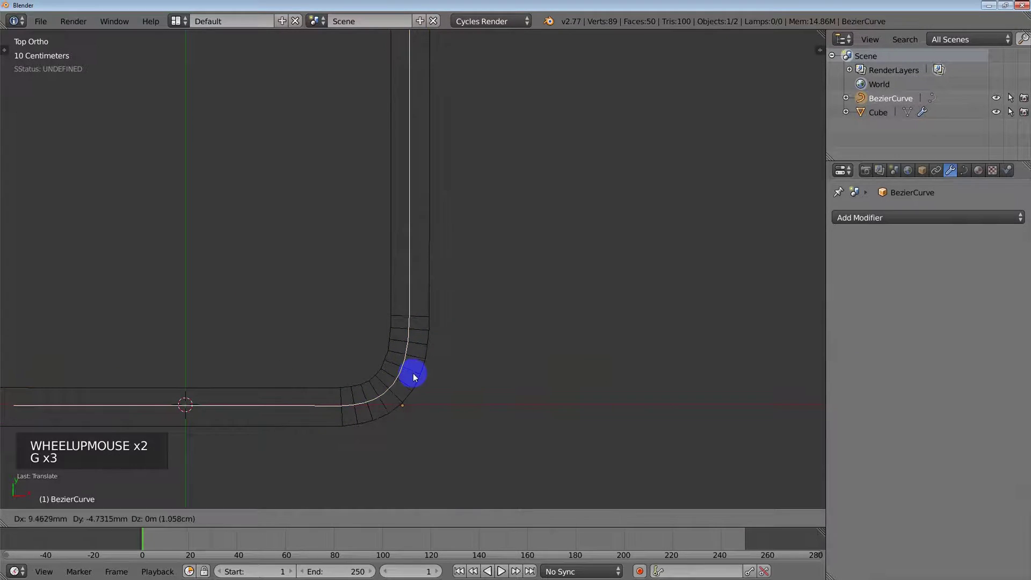
{"action": "left_click", "coordinate": [417, 376]}
{"action": "scroll", "coordinate": [416, 375], "scroll_direction": "down", "scroll_amount": 4}
{"action": "middle_click_drag", "start_coordinate": [414, 371], "coordinate": [400, 344], "text": "shift"}
{"action": "scroll", "coordinate": [446, 323], "scroll_direction": "up", "scroll_amount": 2}
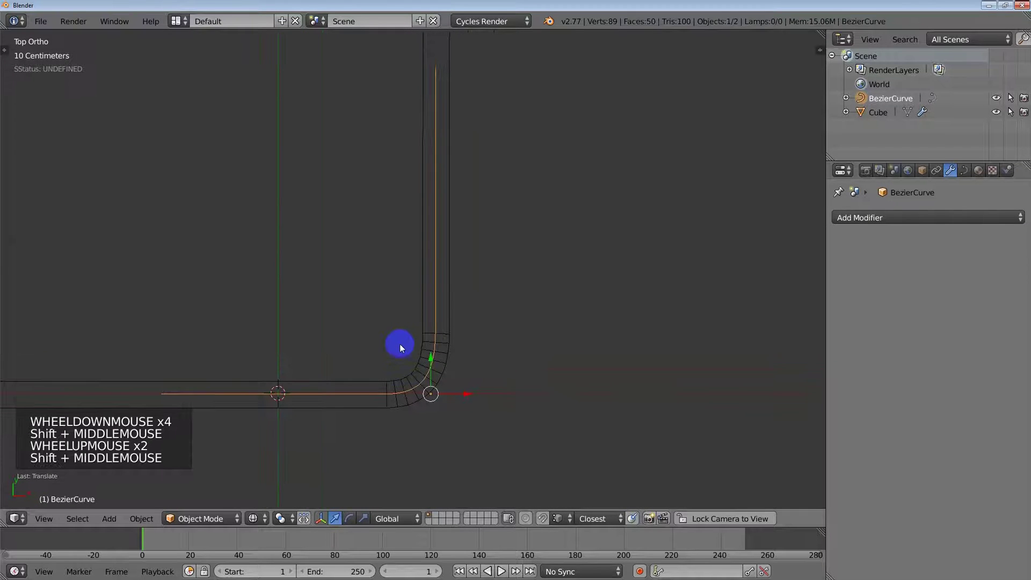
In curve Edit Mode, select the top and lower control points of the vertical arm
{"action": "right_click", "coordinate": [434, 156]}
{"action": "key", "text": "Tab"}
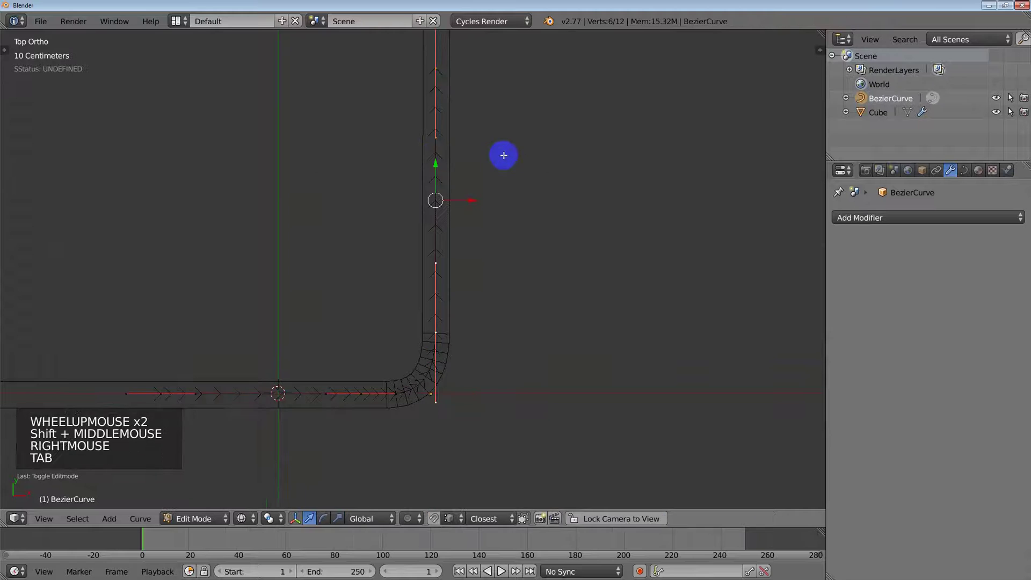
{"action": "middle_click_drag", "start_coordinate": [472, 150], "coordinate": [481, 198], "text": "shift"}
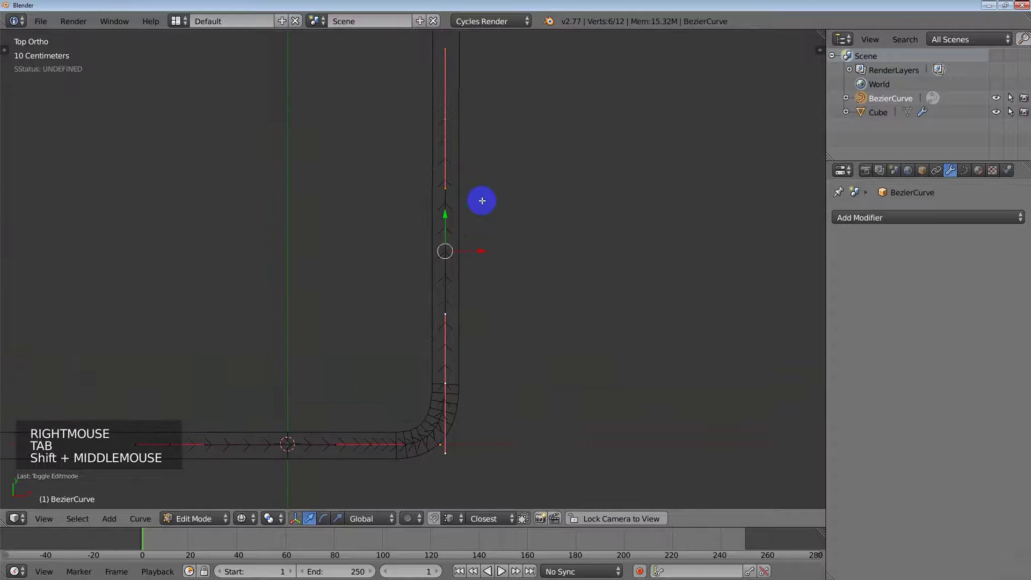
{"action": "right_click", "coordinate": [445, 122]}
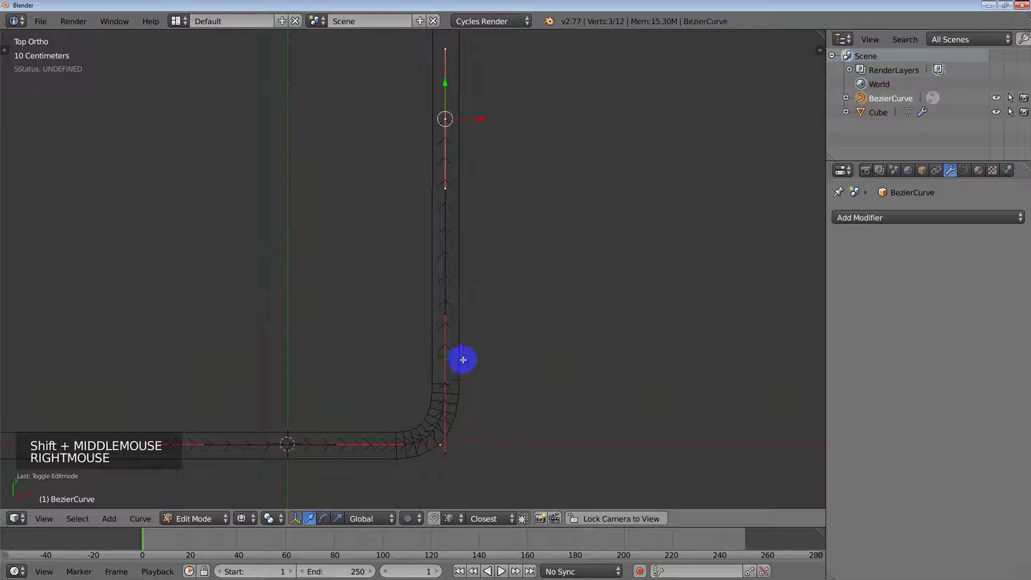
{"action": "right_click", "coordinate": [445, 384]}
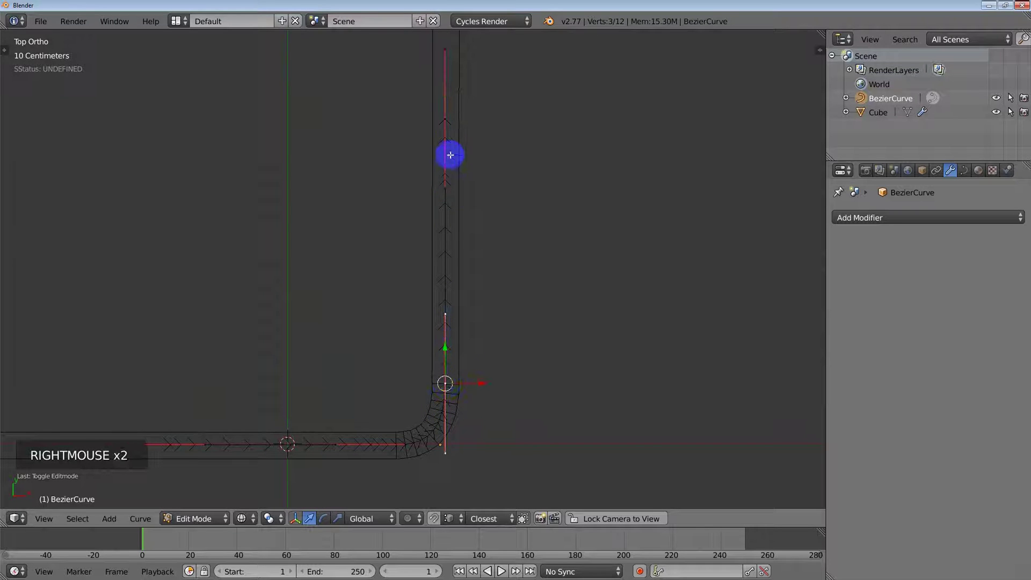
{"action": "right_click", "coordinate": [450, 125], "text": "shift"}
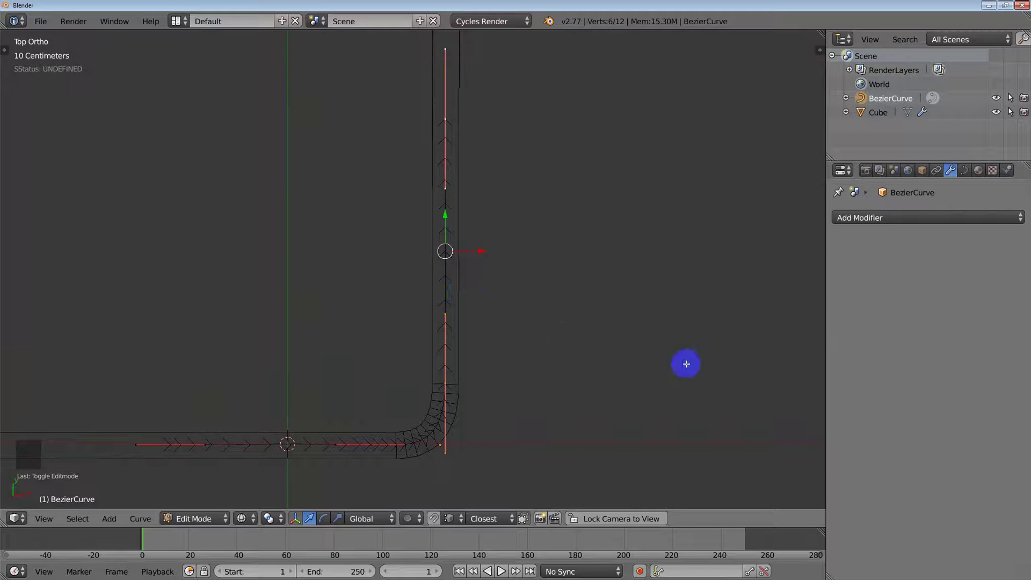
{"action": "left_click", "coordinate": [904, 218]}
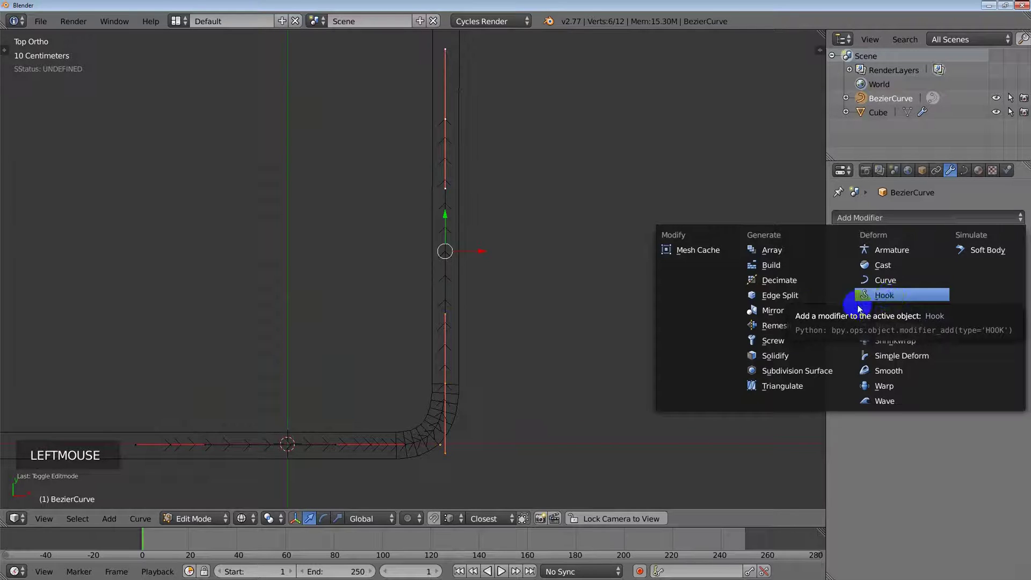
{"action": "middle_click_drag", "start_coordinate": [538, 299], "coordinate": [520, 292], "text": "shift"}
{"action": "right_click", "coordinate": [451, 128]}
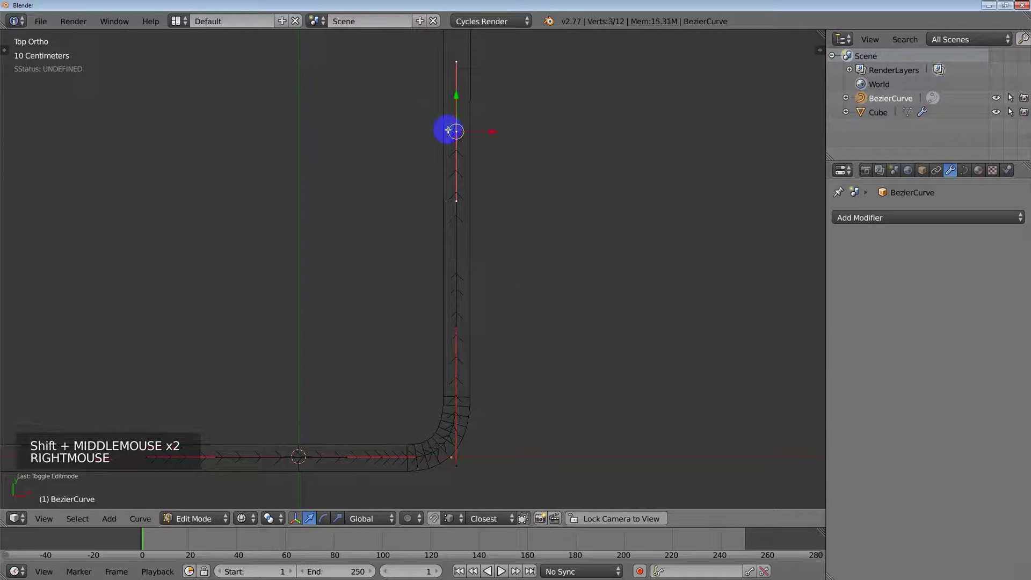
{"action": "right_click", "coordinate": [457, 387], "text": "shift"}
{"action": "middle_click_drag", "start_coordinate": [532, 330], "coordinate": [532, 320], "text": "shift"}
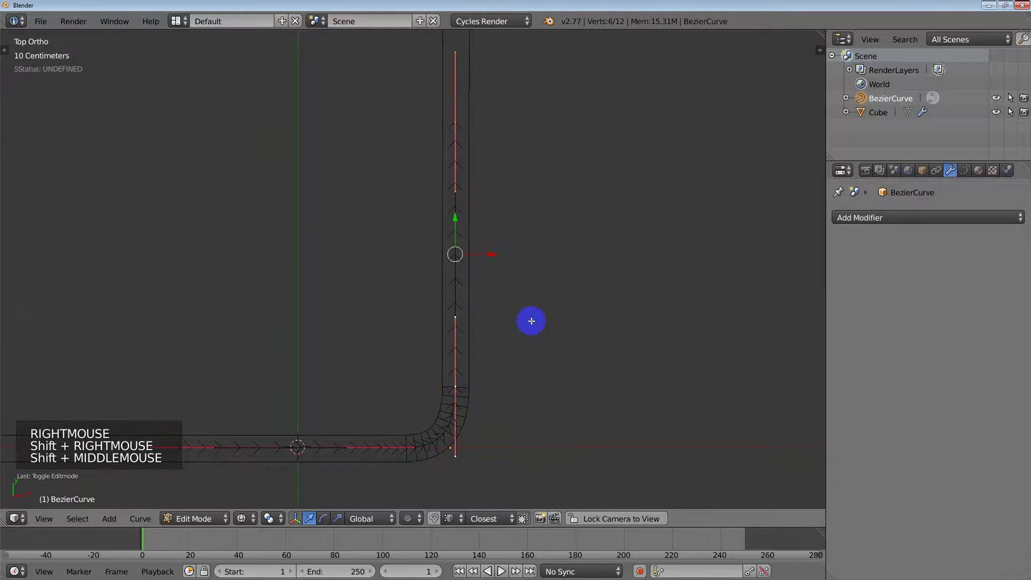
Hook the selected vertical-arm points to a new Empty and place the 3D cursor at the curve's corner
{"action": "key", "text": "ctrl+h"}
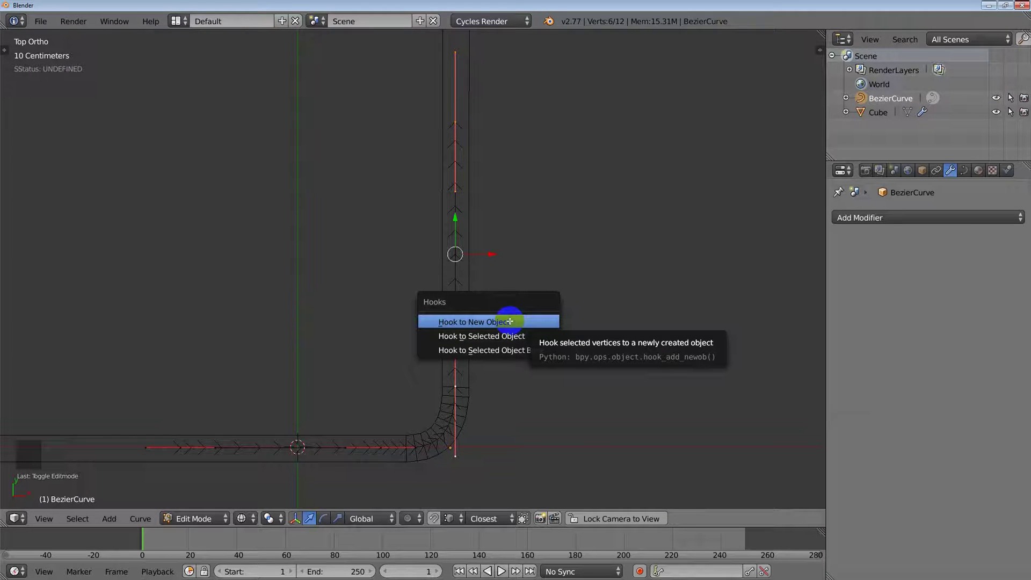
{"action": "left_click", "coordinate": [509, 321]}
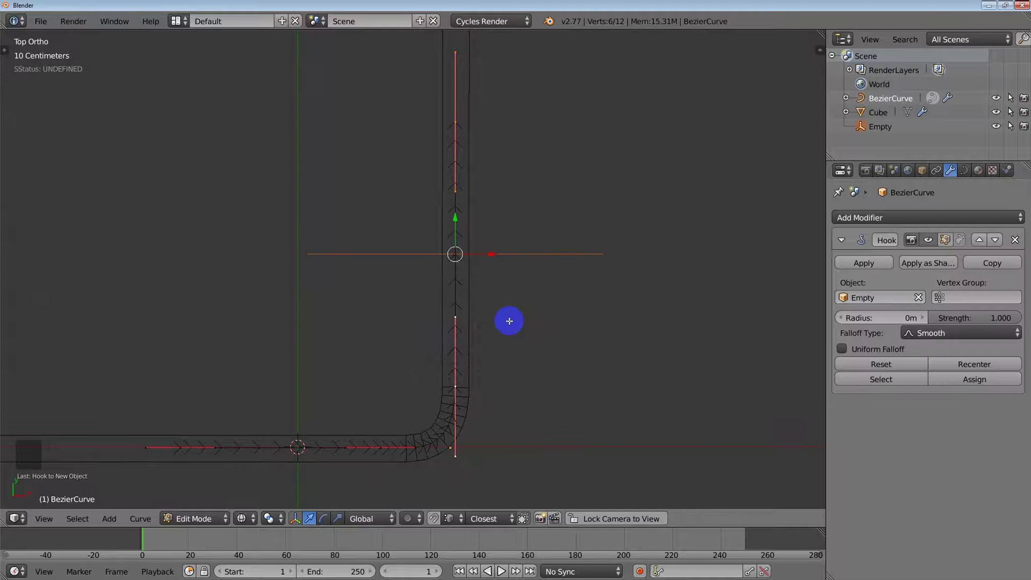
{"action": "middle_click_drag", "start_coordinate": [497, 378], "coordinate": [536, 270], "text": "shift"}
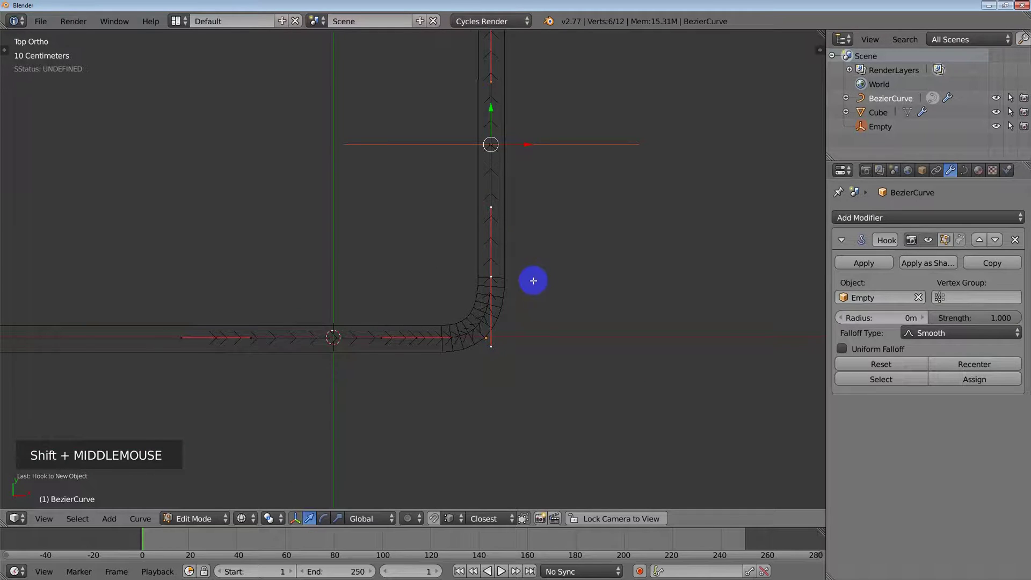
{"action": "scroll", "coordinate": [514, 313], "scroll_direction": "up", "scroll_amount": 2}
{"action": "scroll", "coordinate": [512, 307], "scroll_direction": "up", "scroll_amount": 3}
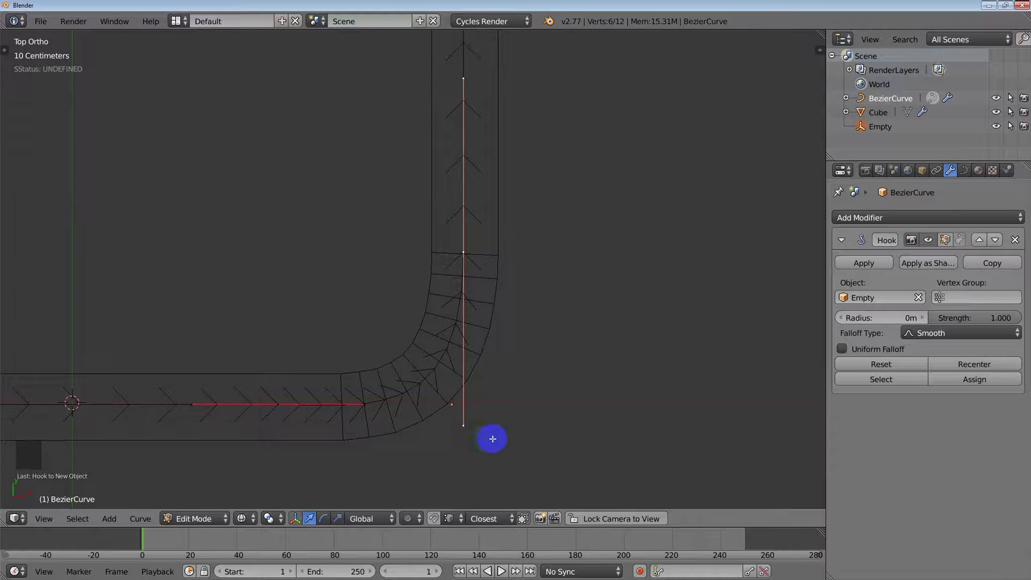
{"action": "left_click", "coordinate": [493, 439]}
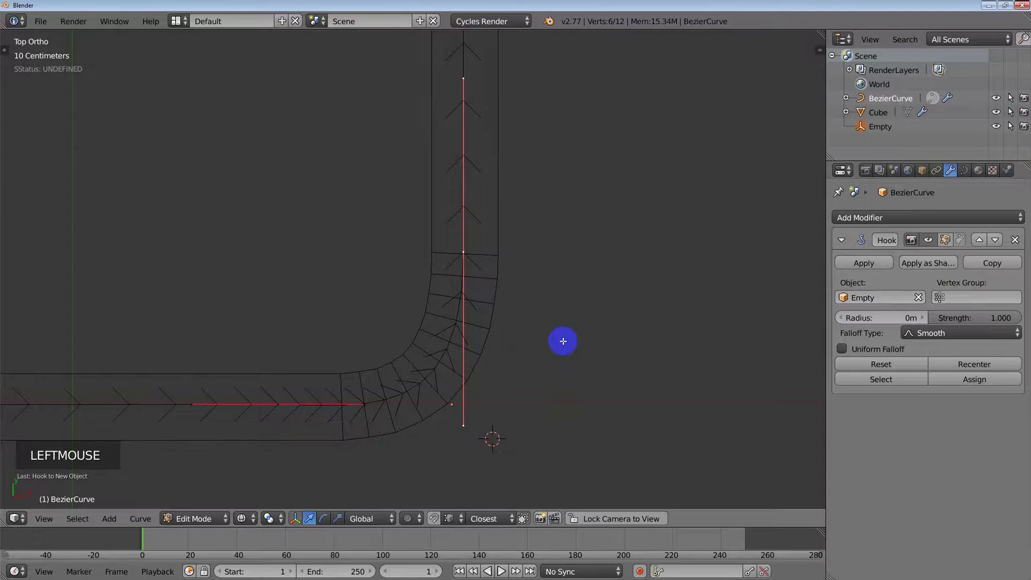
Set the transform Pivot Point to 3D Cursor
{"action": "scroll", "coordinate": [564, 346], "scroll_direction": "down", "scroll_amount": 6}
{"action": "middle_click_drag", "start_coordinate": [564, 347], "coordinate": [435, 304], "text": "shift"}
{"action": "left_click", "coordinate": [269, 518]}
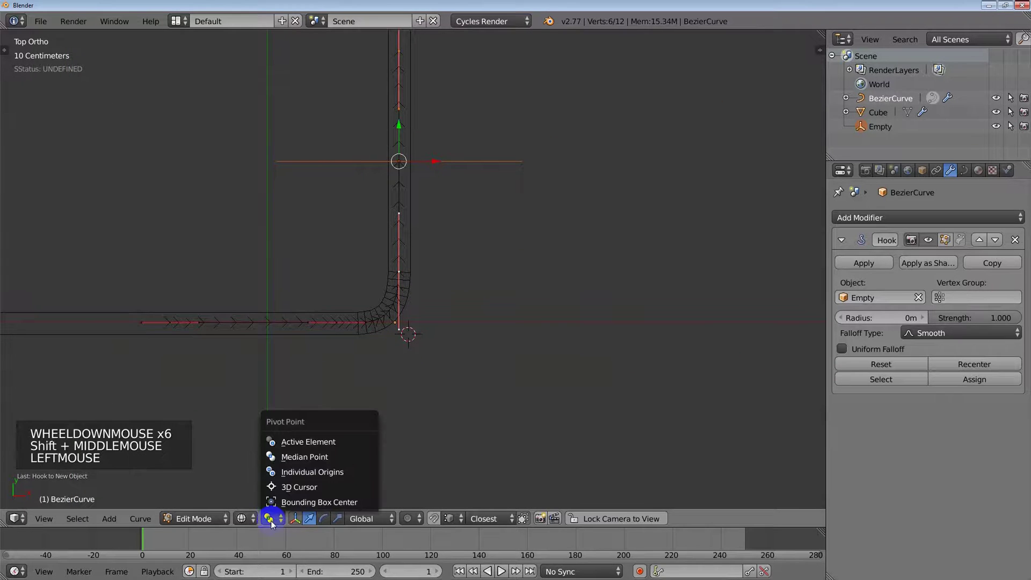
{"action": "left_click", "coordinate": [289, 488]}
{"action": "middle_click_drag", "start_coordinate": [459, 279], "coordinate": [429, 326], "text": "shift"}
Return to Object Mode, select the Empty and rotate it 90° so the plank lies straight
{"action": "key", "text": "Tab"}
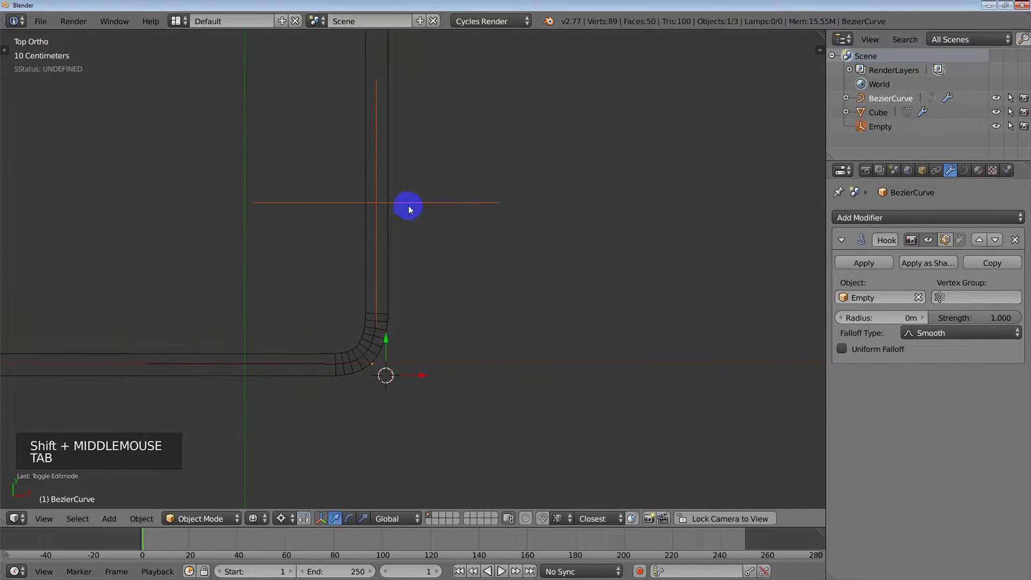
{"action": "right_click", "coordinate": [409, 205]}
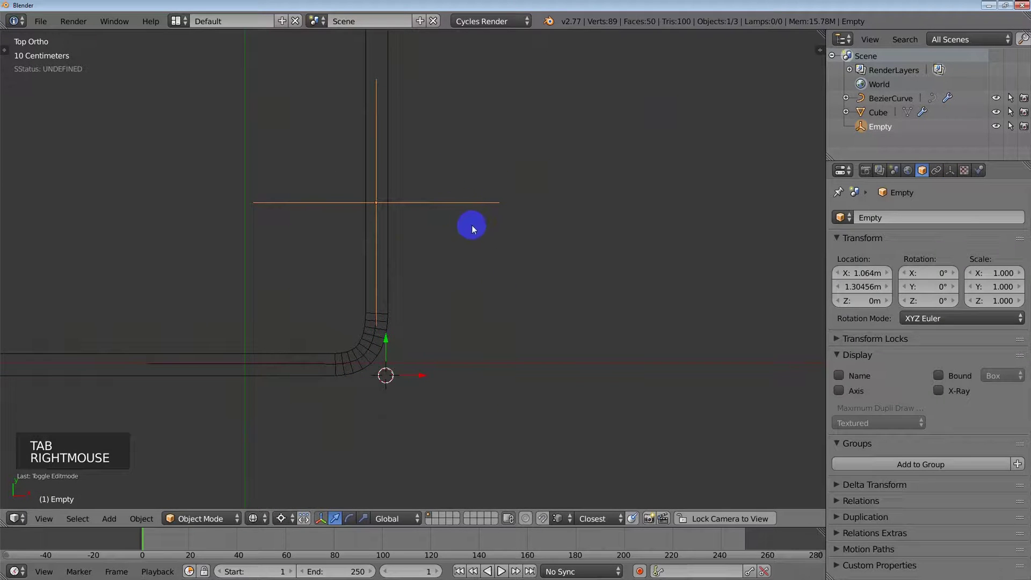
{"action": "key", "text": "r"}
{"action": "key", "text": "r"}
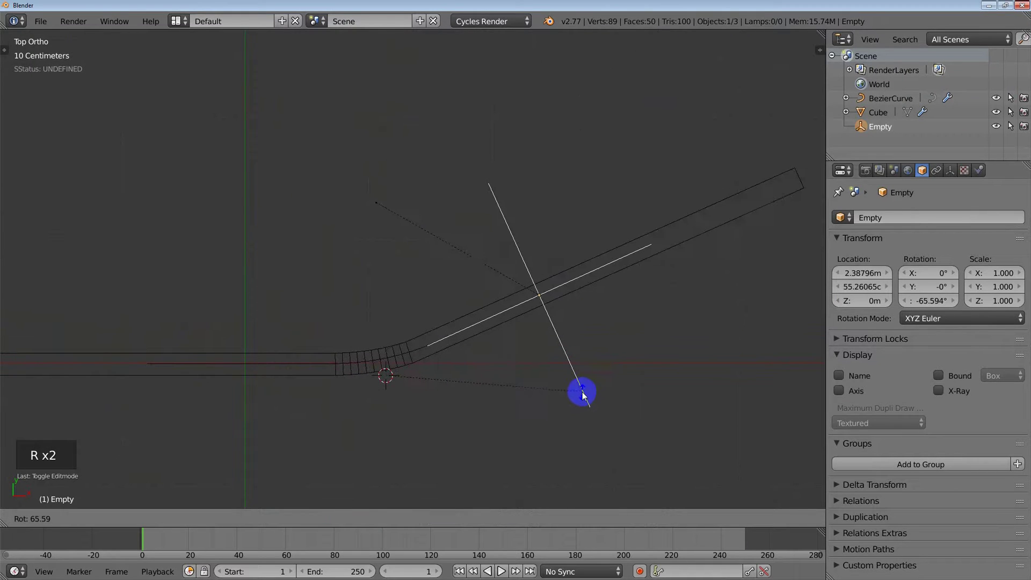
{"action": "type", "text": "90"}
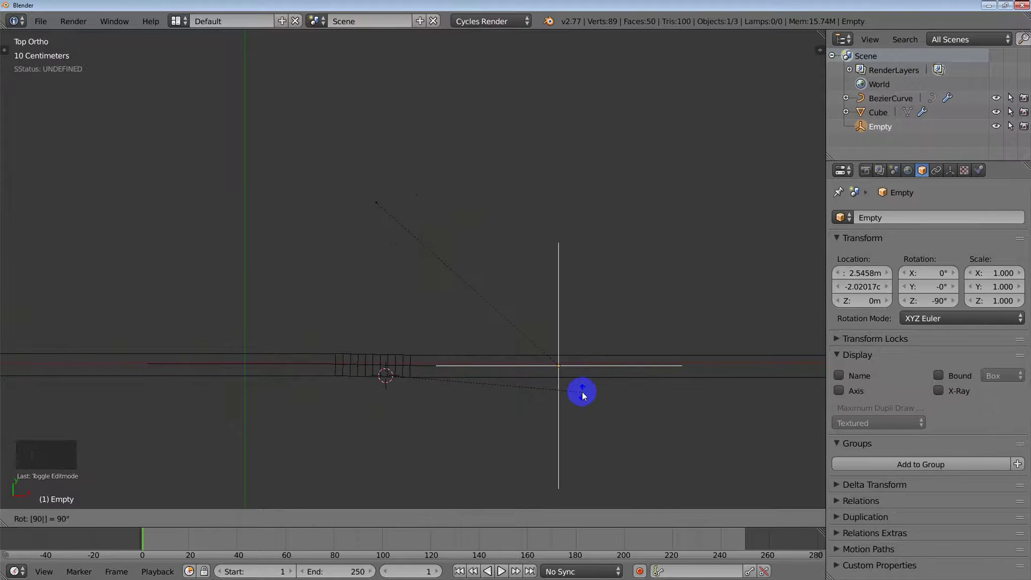
{"action": "key", "text": "Return"}
Move the Empty along Y to about 2.5458, -2.45874, 0 m
{"action": "scroll", "coordinate": [541, 394], "scroll_direction": "up", "scroll_amount": 3}
{"action": "middle_click_drag", "start_coordinate": [515, 377], "coordinate": [470, 378], "text": "shift"}
{"action": "scroll", "coordinate": [463, 377], "scroll_direction": "up", "scroll_amount": 1}
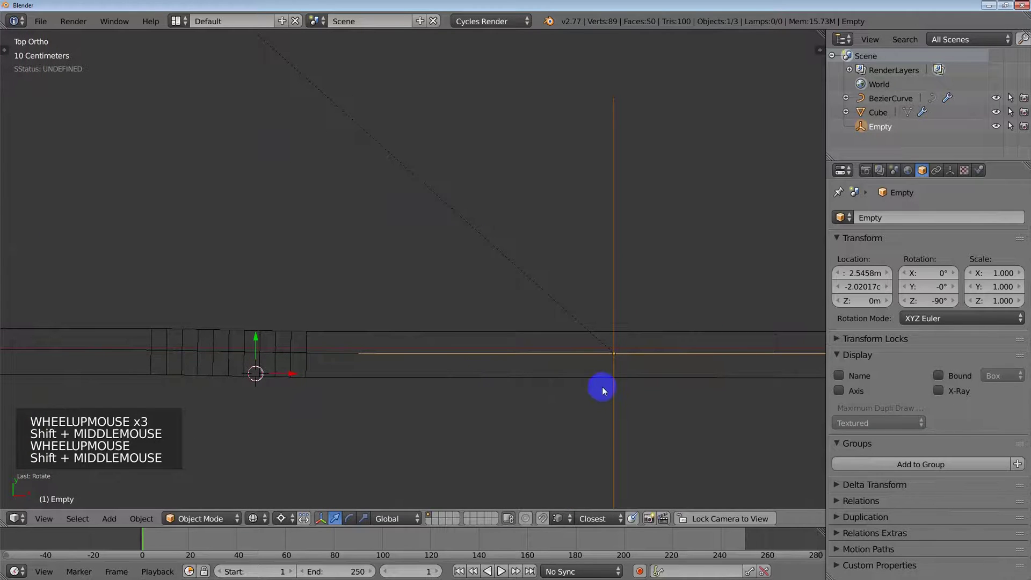
{"action": "key", "text": "g"}
{"action": "key", "text": "z"}
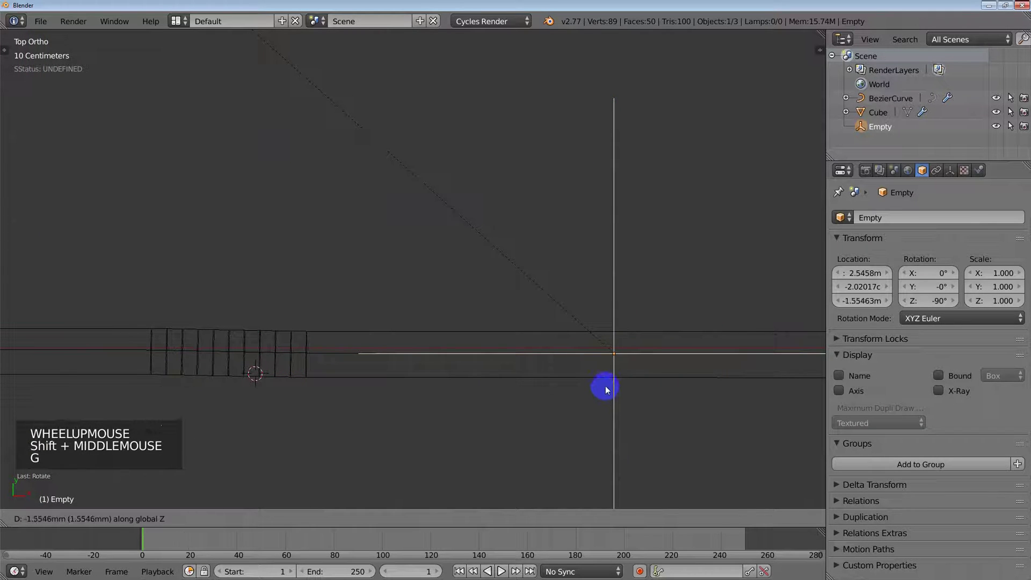
{"action": "key", "text": "Escape"}
{"action": "key", "text": "g"}
{"action": "key", "text": "y"}
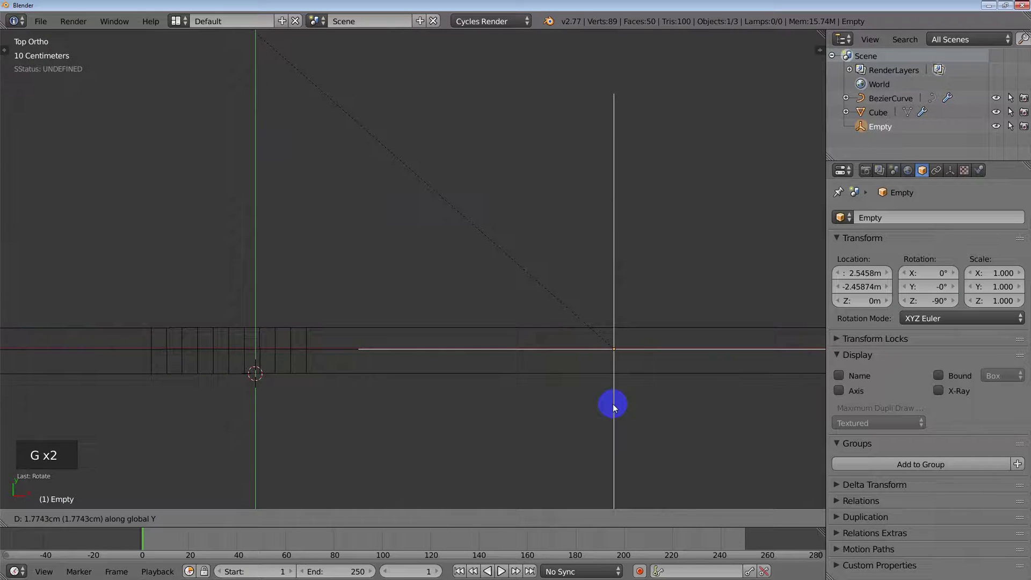
{"action": "left_click", "coordinate": [614, 403]}
{"action": "scroll", "coordinate": [578, 361], "scroll_direction": "down", "scroll_amount": 3}
{"action": "middle_click_drag", "start_coordinate": [538, 361], "coordinate": [553, 321], "text": "shift"}
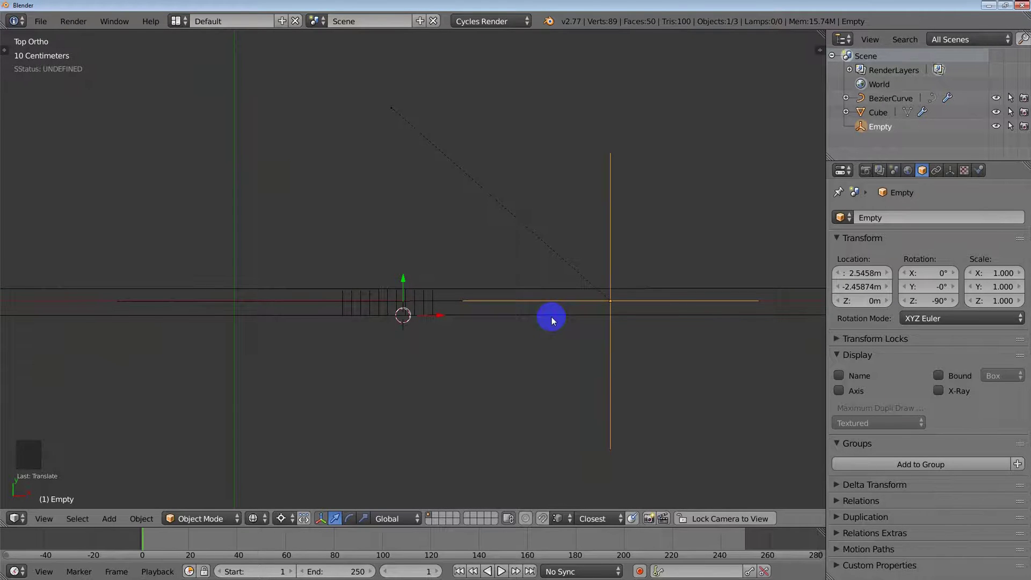
{"action": "scroll", "coordinate": [552, 317], "scroll_direction": "down", "scroll_amount": 4}
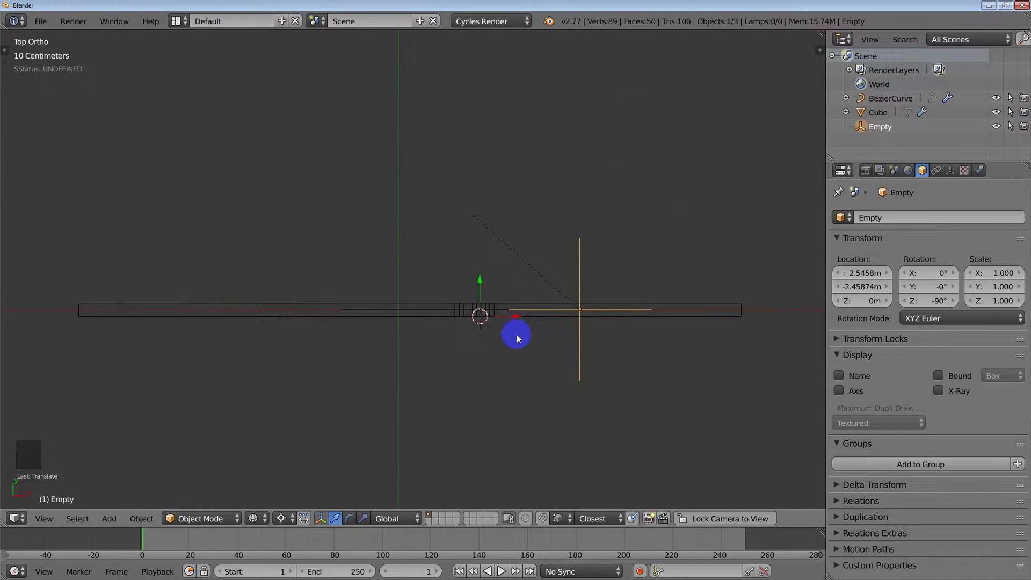
Select the plank, BezierCurve and Empty and put them in a new group named 'Group'
{"action": "middle_click_drag", "start_coordinate": [454, 344], "coordinate": [475, 304]}
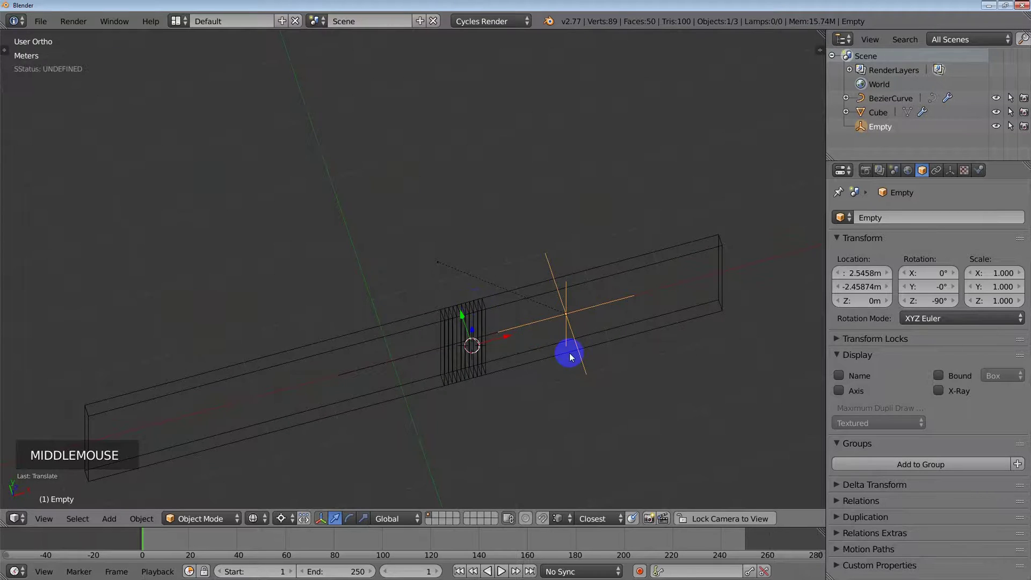
{"action": "key", "text": "a"}
{"action": "key", "text": "a"}
{"action": "key", "text": "a"}
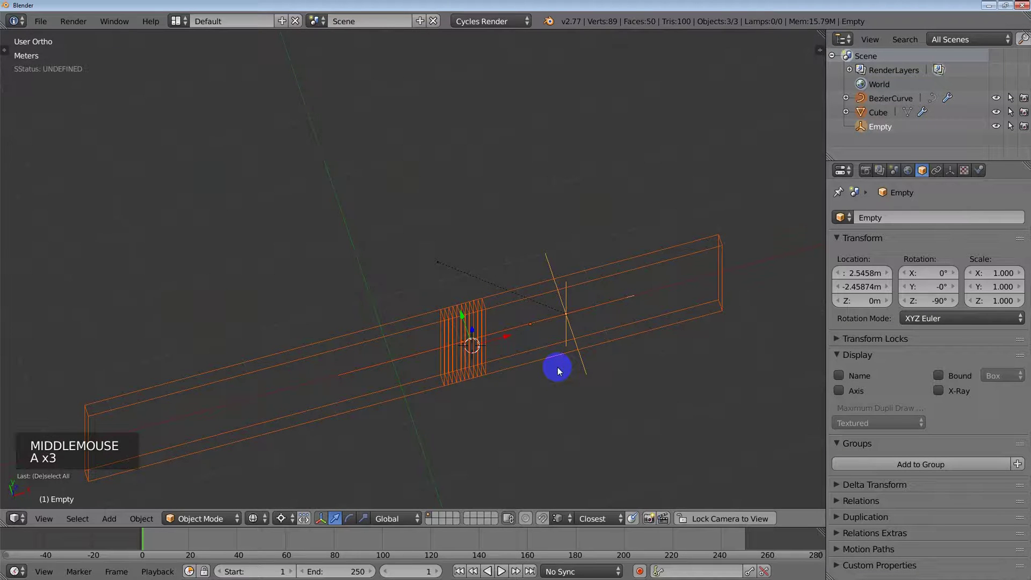
{"action": "key", "text": "ctrl+g"}
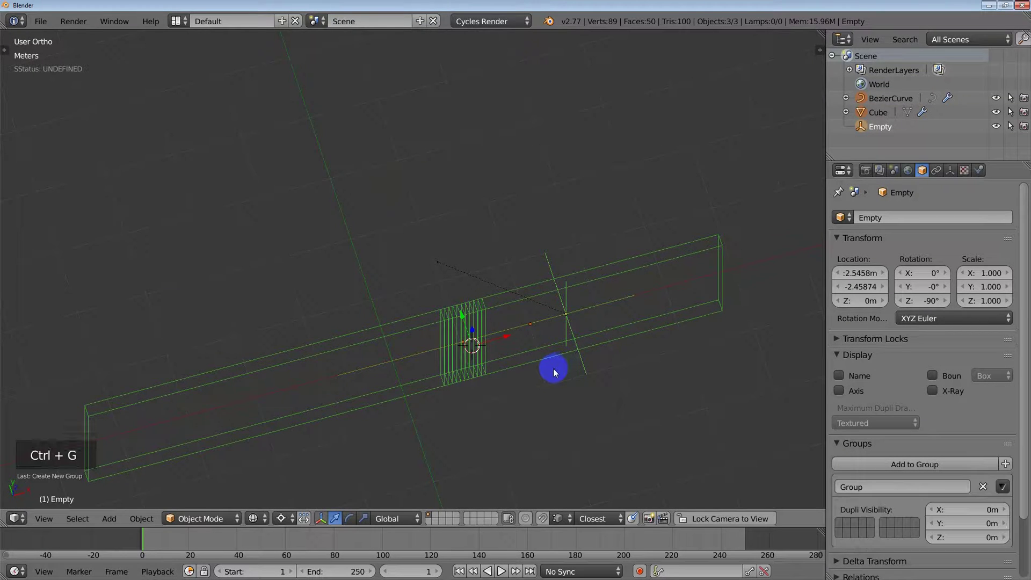
{"action": "middle_click_drag", "start_coordinate": [553, 368], "coordinate": [559, 318]}
{"action": "scroll", "coordinate": [552, 385], "scroll_direction": "down", "scroll_amount": 3}
Rotate the grouped objects 90° about global X and switch to front view
{"action": "type", "text": "rx"}
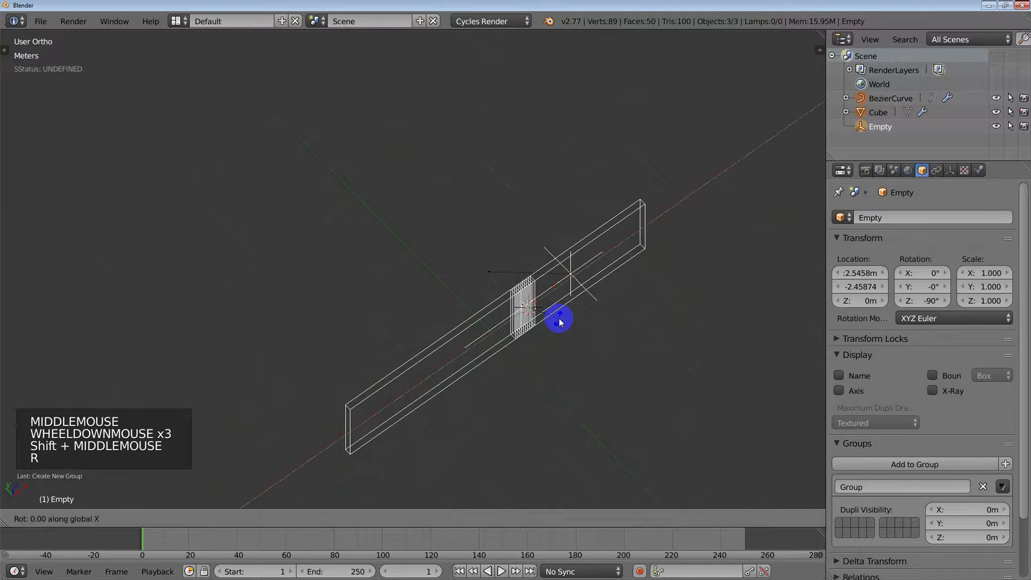
{"action": "type", "text": "90"}
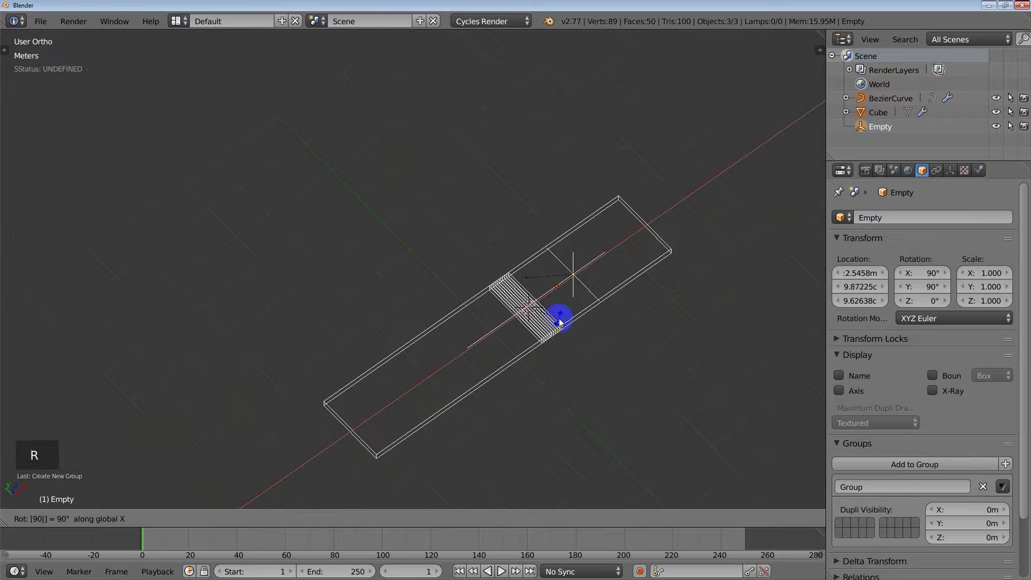
{"action": "key", "text": "Return"}
{"action": "middle_click_drag", "start_coordinate": [553, 319], "coordinate": [516, 314]}
{"action": "key", "text": "KP_1"}
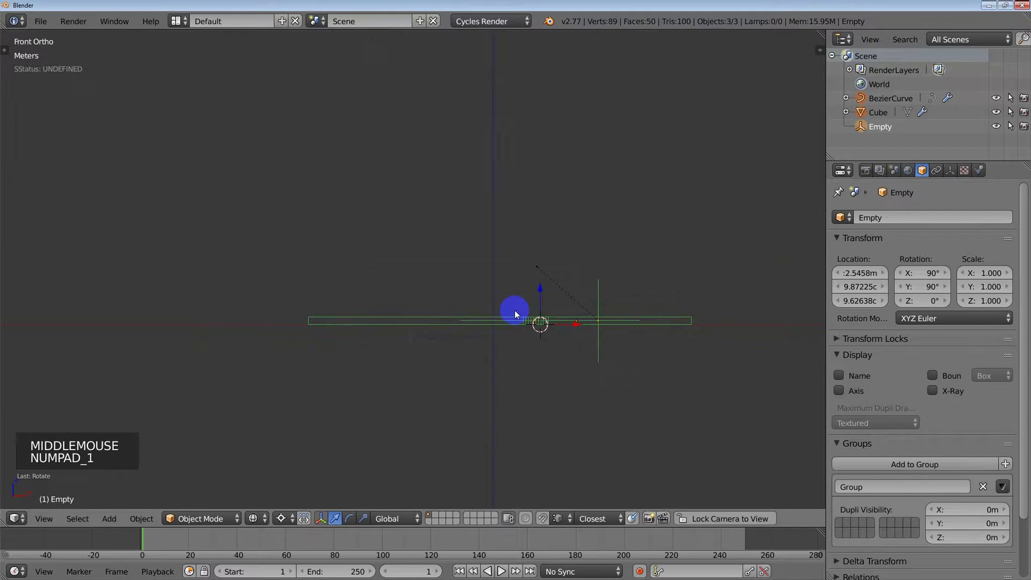
Centre the plank in the view and select the timeline's End frame field
{"action": "scroll", "coordinate": [514, 314], "scroll_direction": "up", "scroll_amount": 2}
{"action": "middle_click_drag", "start_coordinate": [536, 324], "coordinate": [536, 292], "text": "shift"}
{"action": "scroll", "coordinate": [485, 283], "scroll_direction": "up", "scroll_amount": 3}
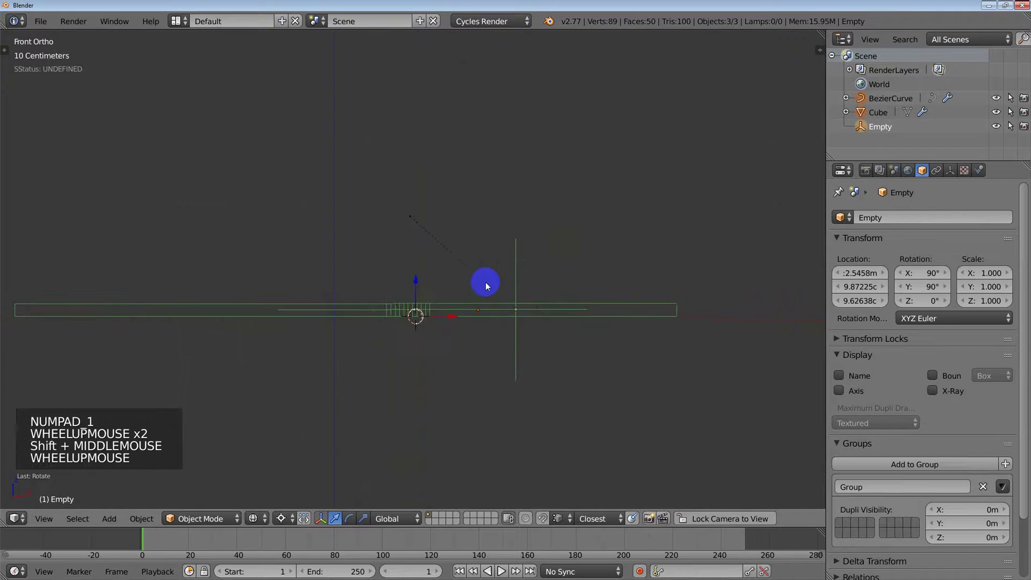
{"action": "middle_click_drag", "start_coordinate": [438, 310], "coordinate": [480, 300], "text": "shift"}
{"action": "scroll", "coordinate": [485, 304], "scroll_direction": "down", "scroll_amount": 2}
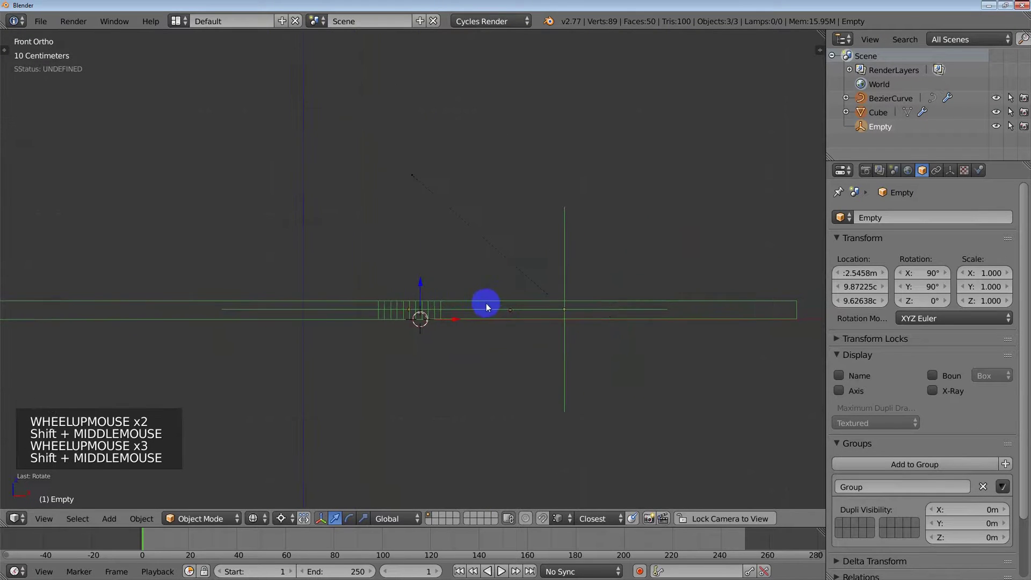
{"action": "middle_click_drag", "start_coordinate": [530, 330], "coordinate": [540, 332], "text": "shift"}
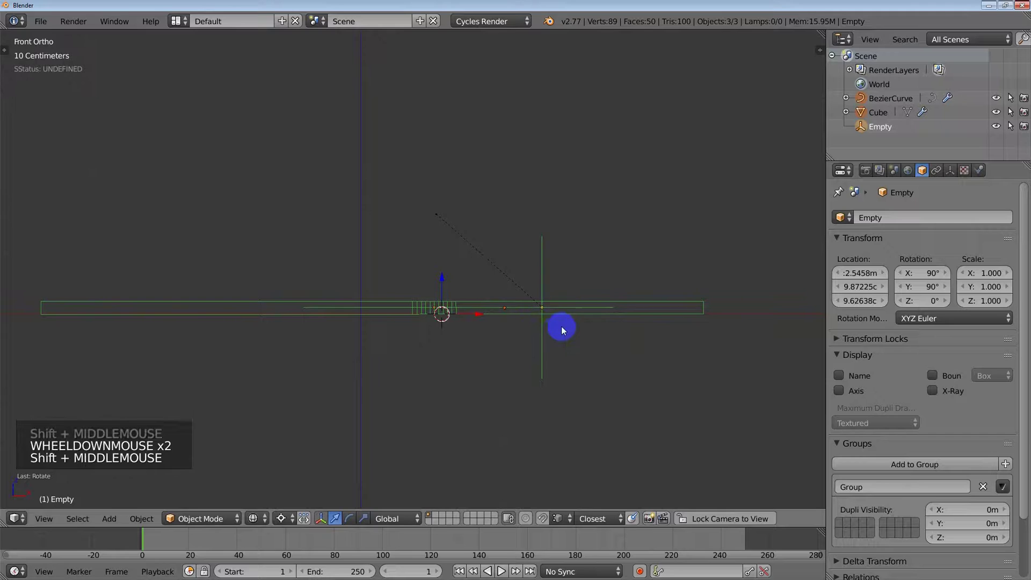
{"action": "left_click", "coordinate": [342, 571]}
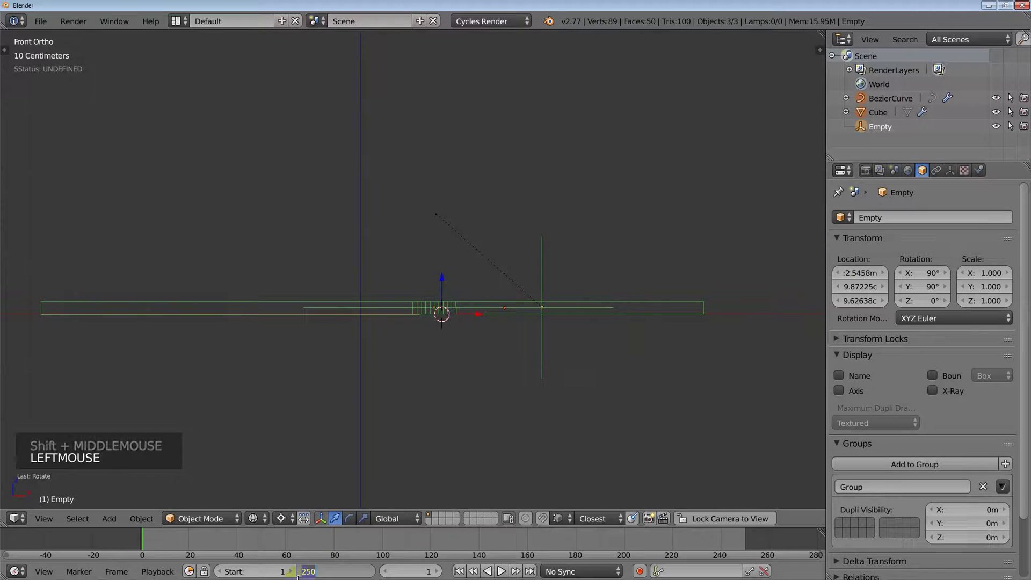
Set the animation's end frame to 50
{"action": "type", "text": "50"}
{"action": "key", "text": "Return"}
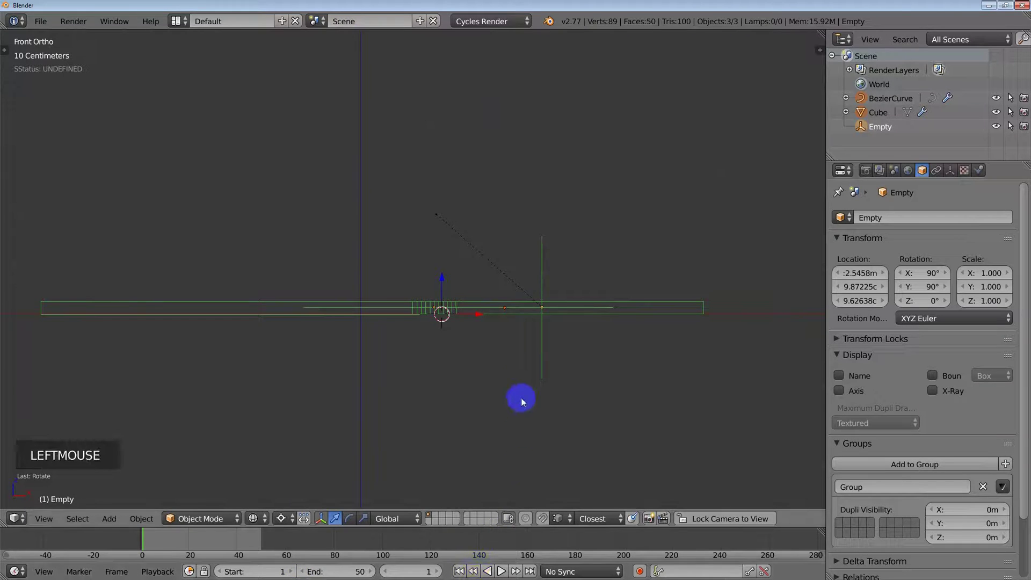
{"action": "scroll", "coordinate": [522, 394], "scroll_direction": "up", "scroll_amount": 2}
{"action": "scroll", "coordinate": [558, 322], "scroll_direction": "down", "scroll_amount": 2}
Select the Empty and insert a LocRotScale keyframe at frame 1
{"action": "right_click", "coordinate": [555, 325]}
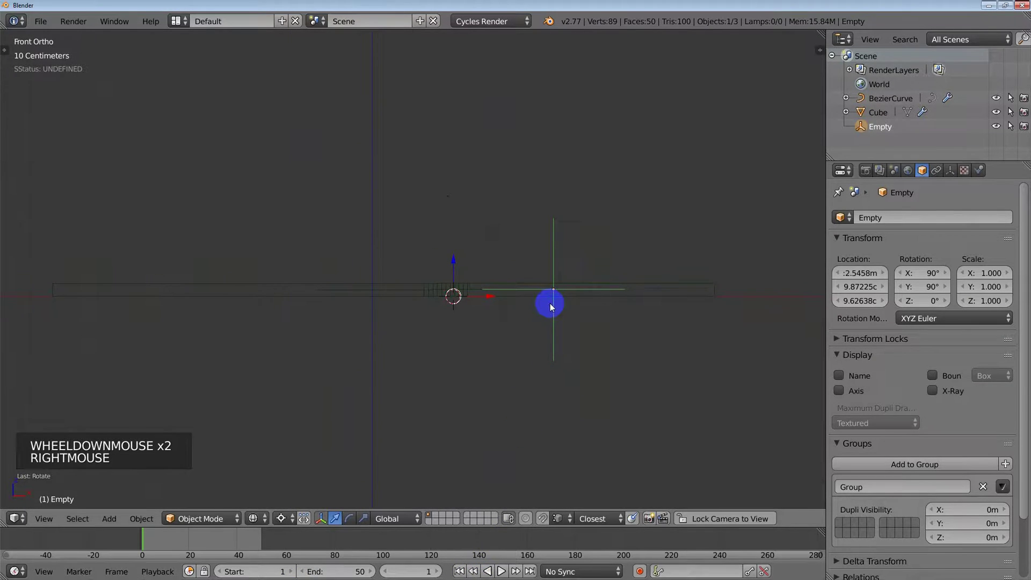
{"action": "middle_click_drag", "start_coordinate": [582, 378], "coordinate": [584, 375], "text": "shift"}
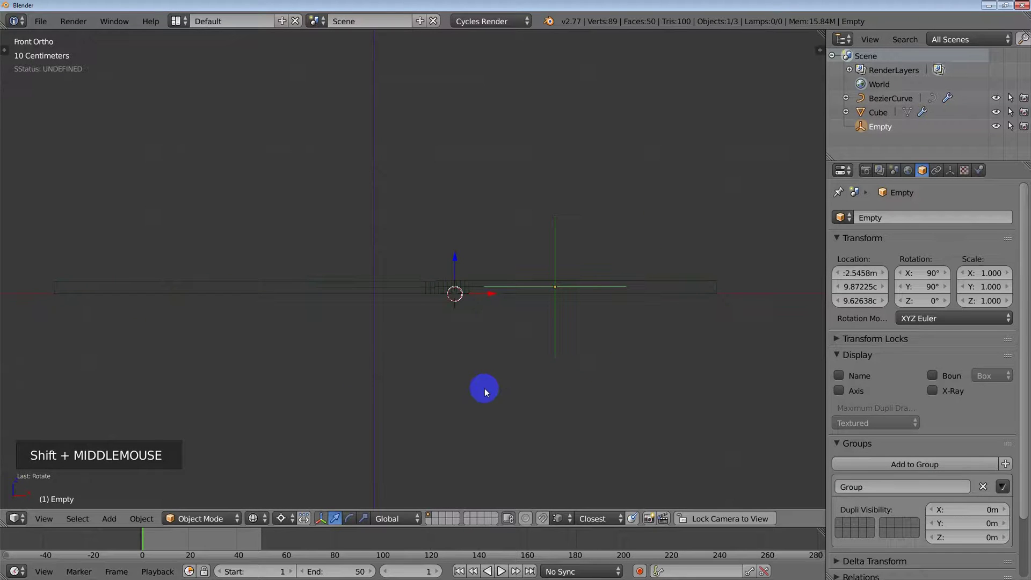
{"action": "key", "text": "i"}
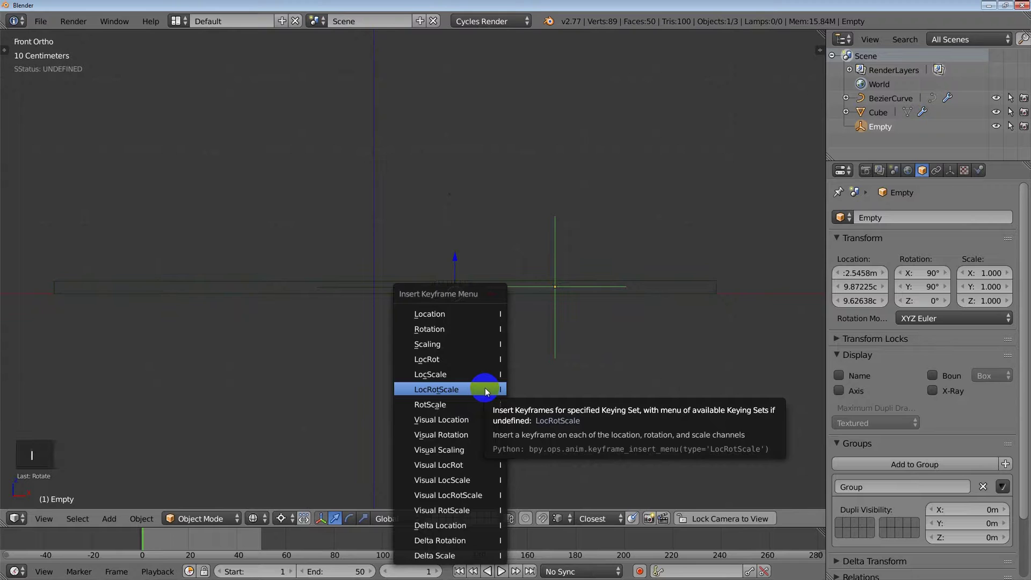
{"action": "left_click", "coordinate": [485, 387]}
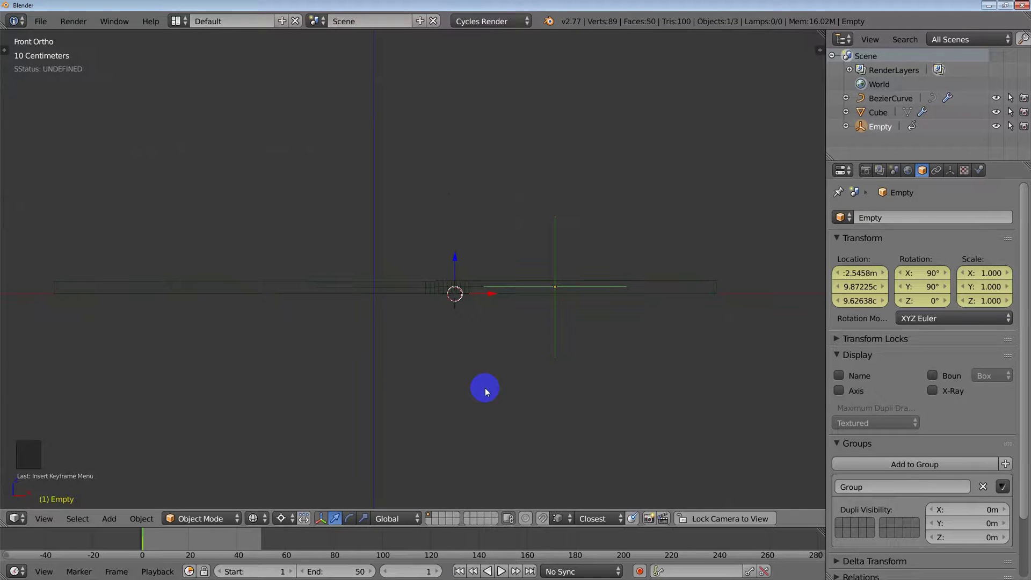
{"action": "middle_click_drag", "start_coordinate": [568, 379], "coordinate": [539, 386], "text": "shift"}
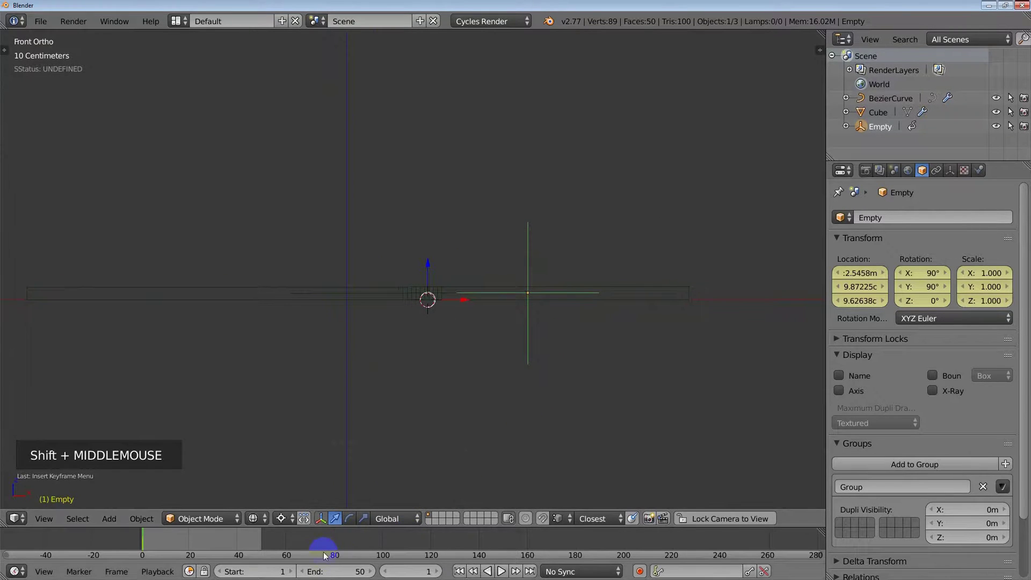
At frame 50, rotate the Empty -90° and insert a LocRotScale keyframe for the L pose
{"action": "left_click", "coordinate": [530, 571]}
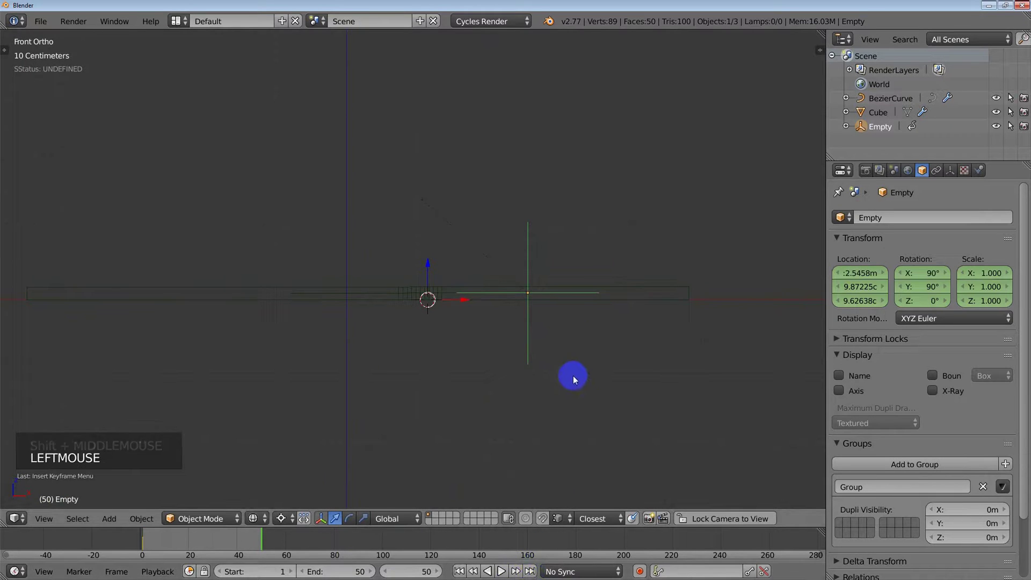
{"action": "middle_click_drag", "start_coordinate": [573, 376], "coordinate": [575, 388], "text": "shift"}
{"action": "type", "text": "r"}
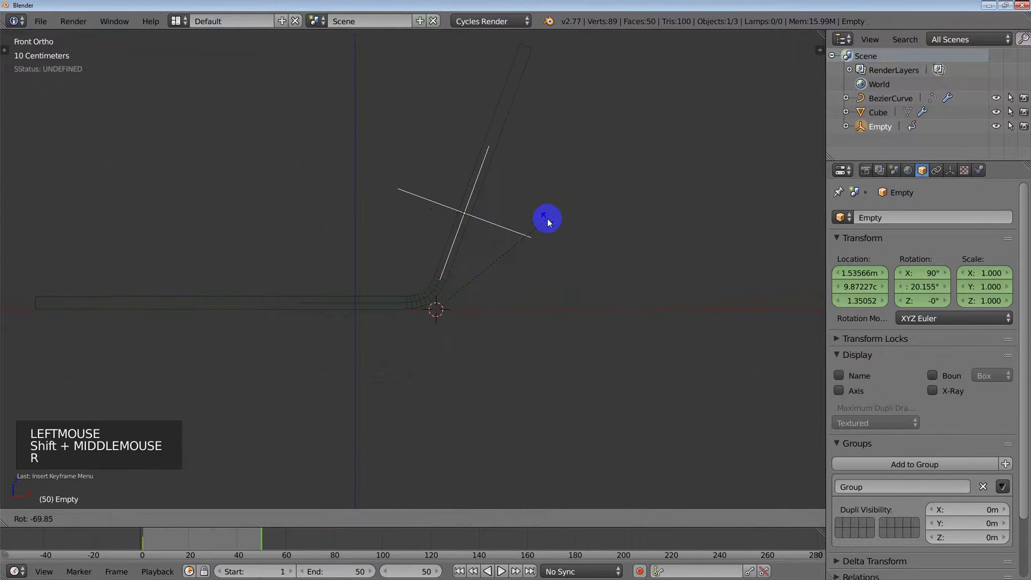
{"action": "type", "text": "-90"}
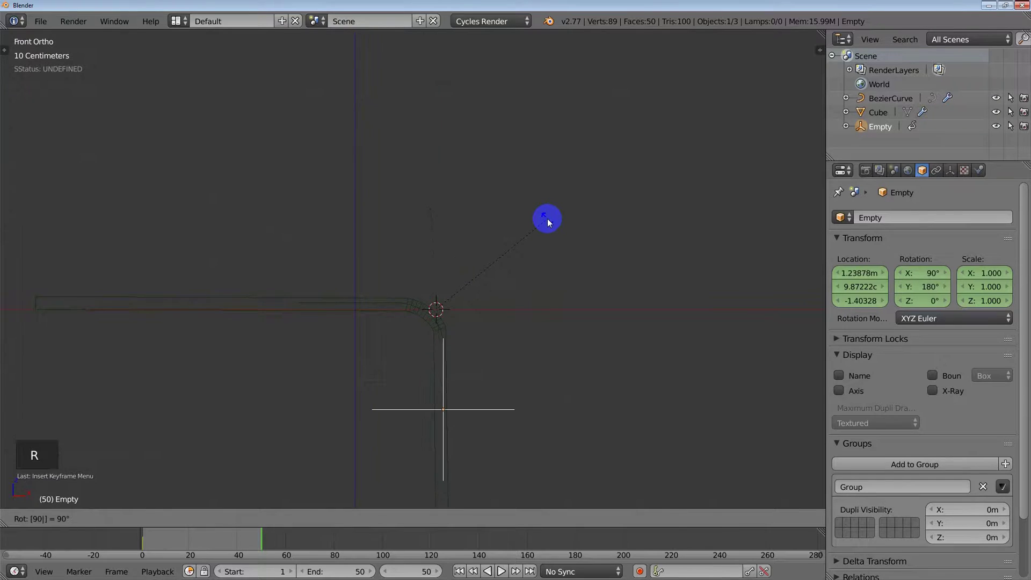
{"action": "key", "text": "Return"}
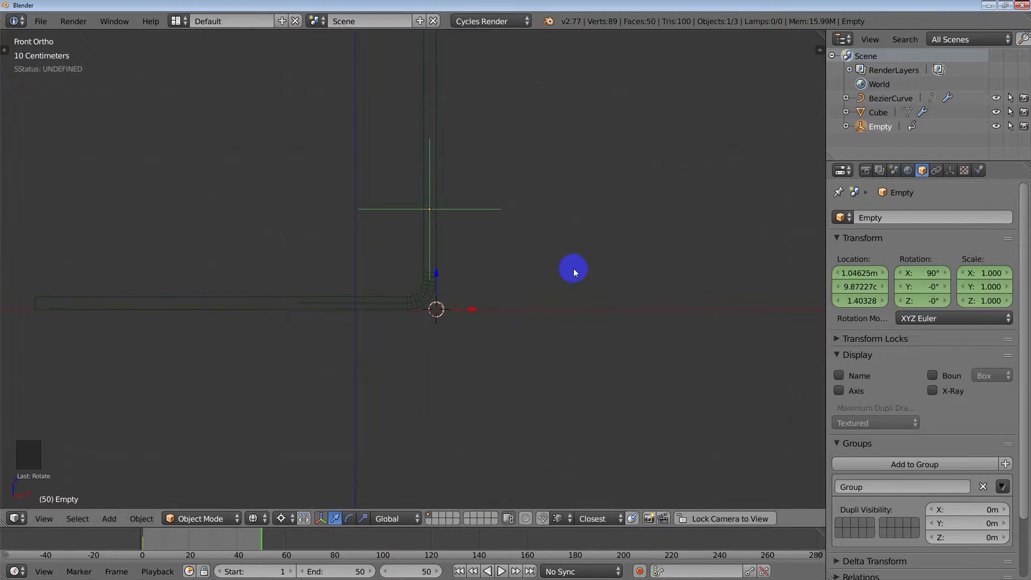
{"action": "key", "text": "i"}
{"action": "left_click", "coordinate": [574, 271]}
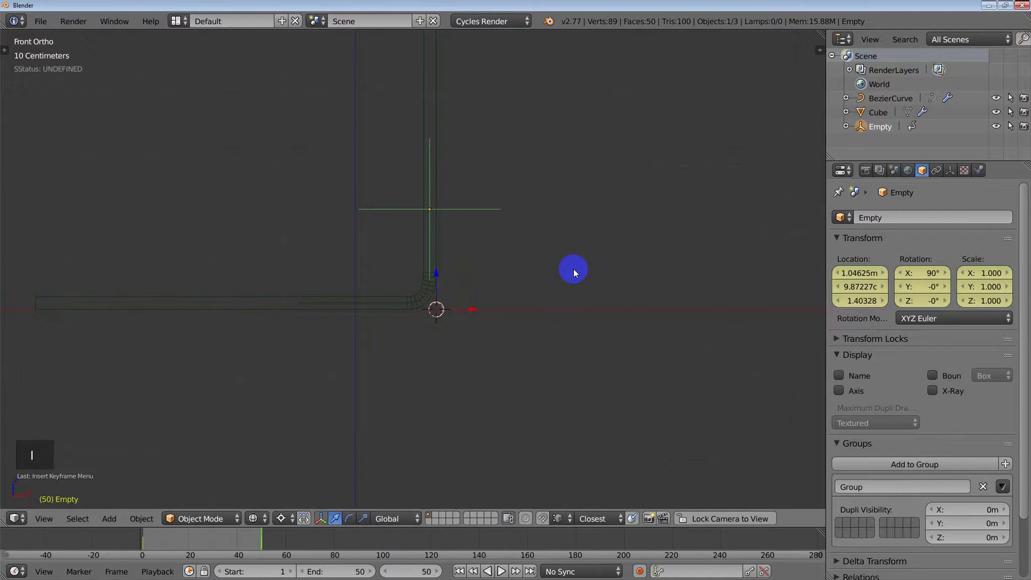
Play the fold animation from frame 1, stop it, and rewind to the first frame
{"action": "scroll", "coordinate": [423, 293], "scroll_direction": "up", "scroll_amount": 4}
{"action": "middle_click_drag", "start_coordinate": [431, 327], "coordinate": [428, 351], "text": "shift"}
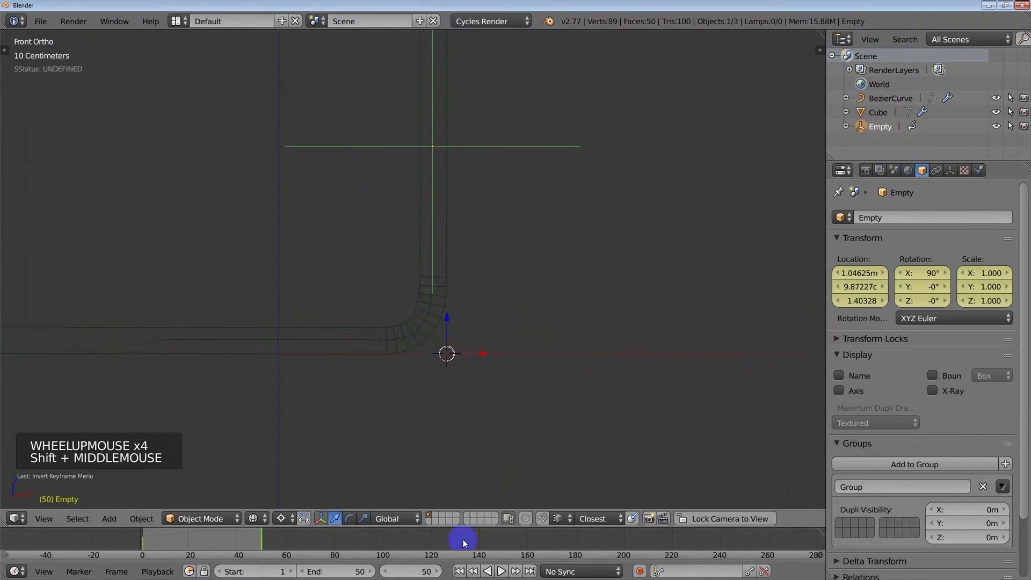
{"action": "left_click", "coordinate": [472, 571]}
{"action": "left_click", "coordinate": [502, 571]}
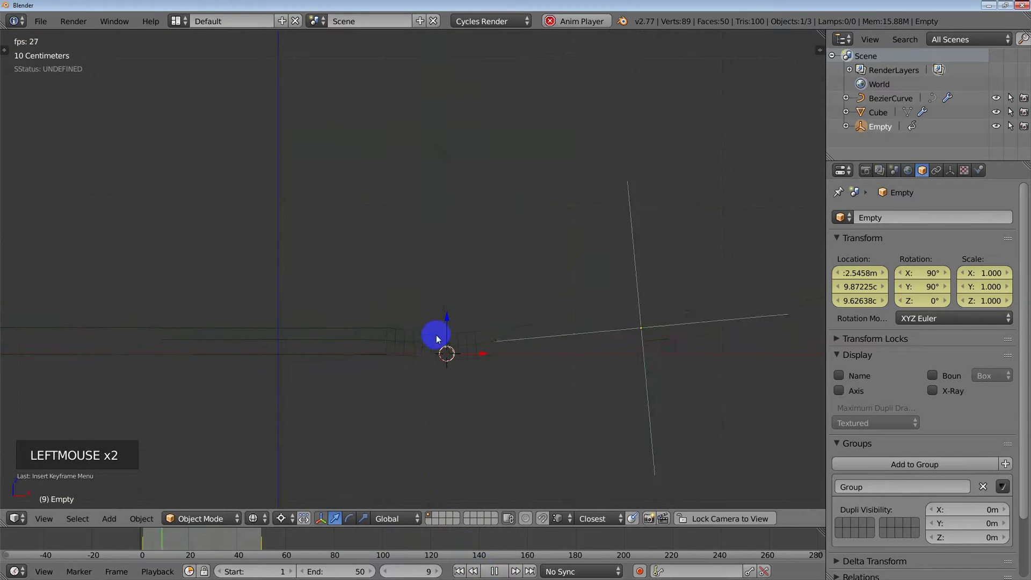
{"action": "left_click", "coordinate": [494, 571]}
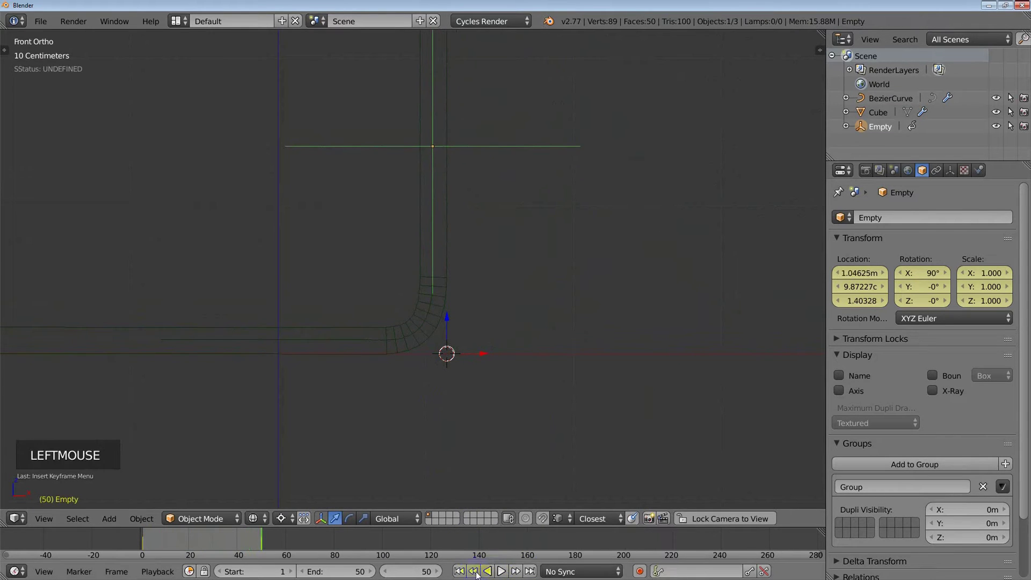
{"action": "left_click", "coordinate": [460, 572]}
{"action": "left_click", "coordinate": [407, 560]}
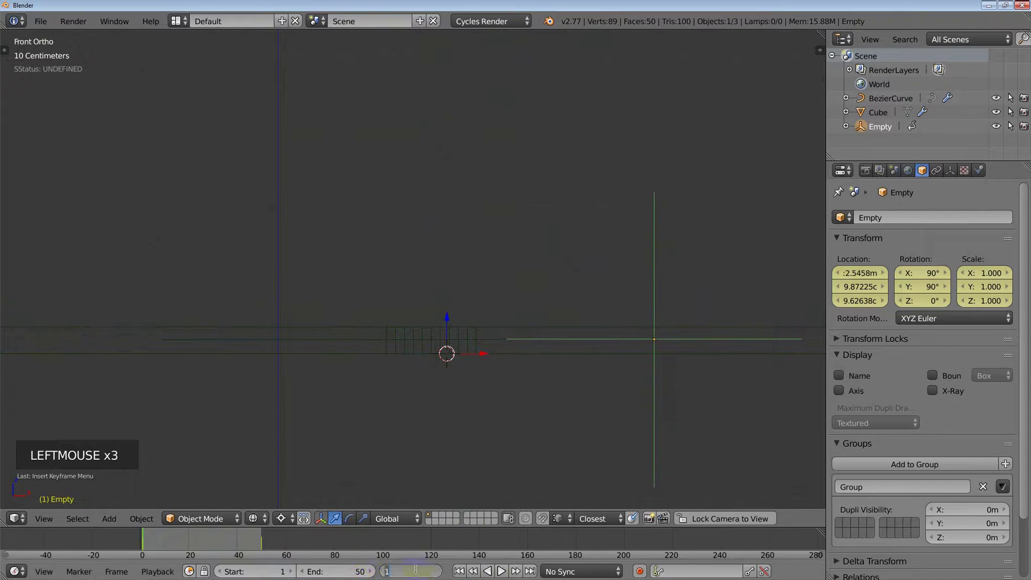
At frame 25, raise the Empty slightly, keyframe its LocRotScale, then replay from the start
{"action": "key", "text": "Return"}
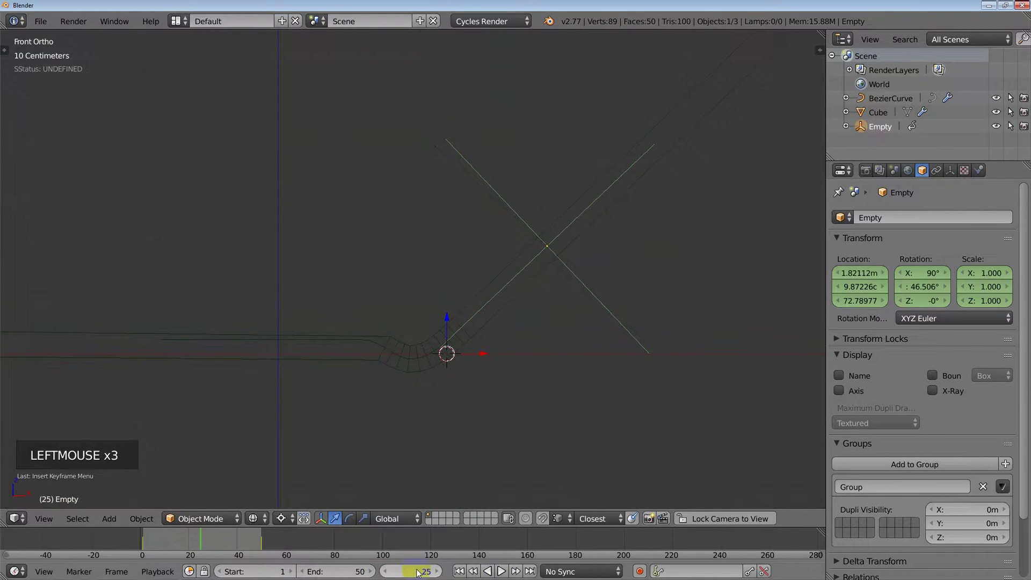
{"action": "right_click", "coordinate": [570, 270]}
{"action": "key", "text": "g"}
{"action": "key", "text": "g"}
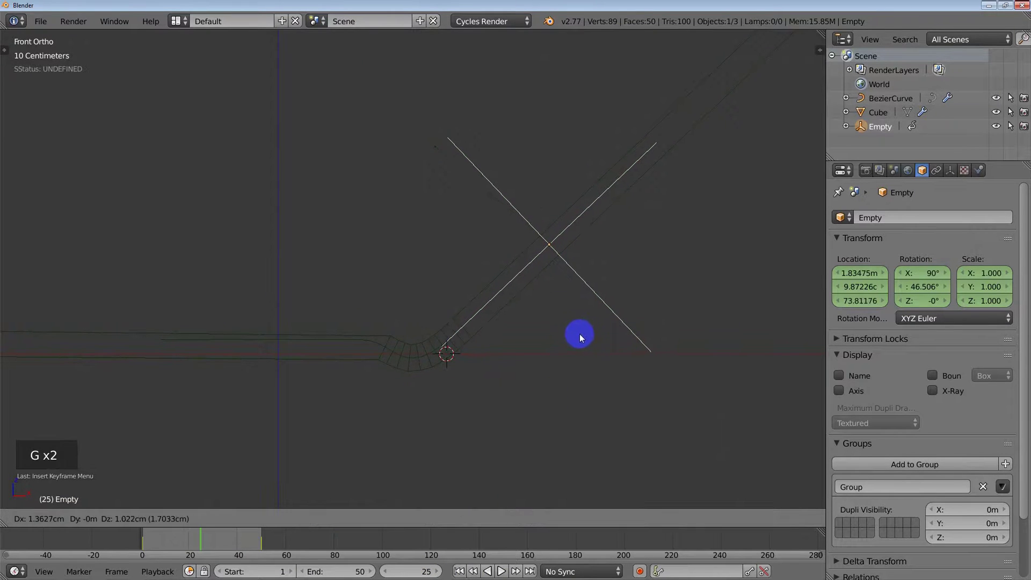
{"action": "left_click", "coordinate": [575, 298]}
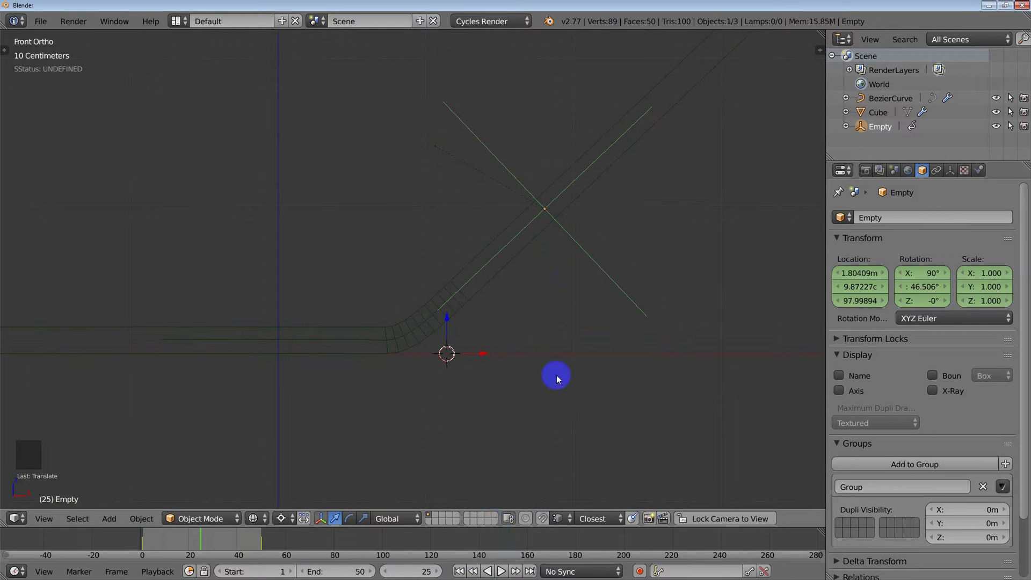
{"action": "key", "text": "i"}
{"action": "left_click", "coordinate": [511, 384]}
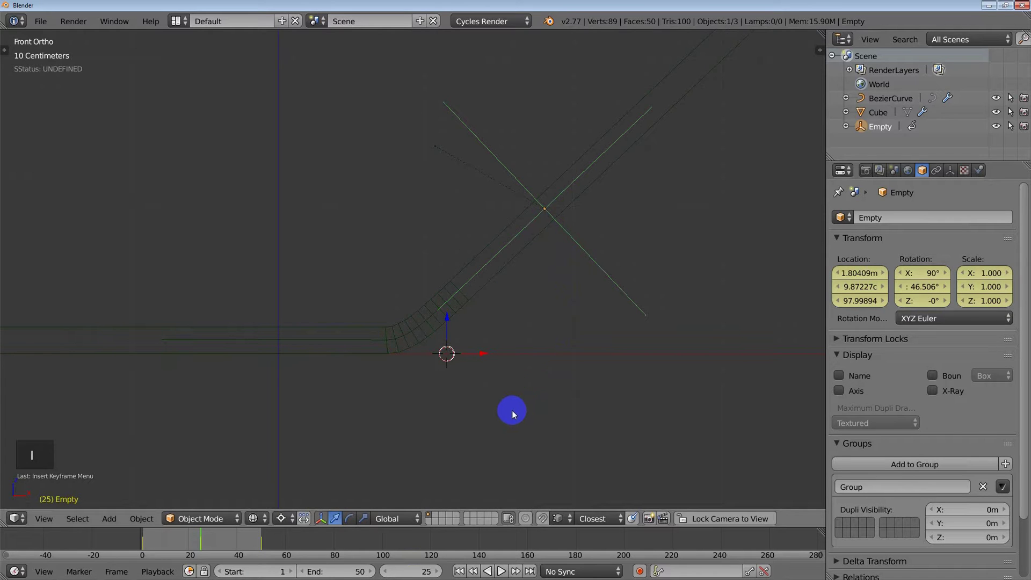
{"action": "left_click", "coordinate": [459, 572]}
{"action": "left_click", "coordinate": [504, 572]}
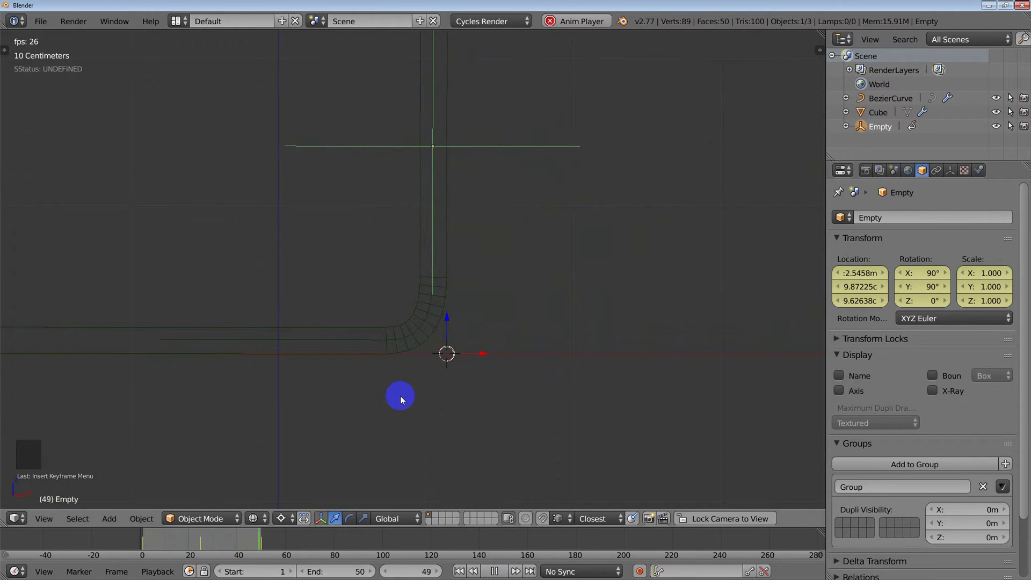
Switch the viewport to Solid shading and orbit to a perspective view of the folding plank
{"action": "key", "text": "z"}
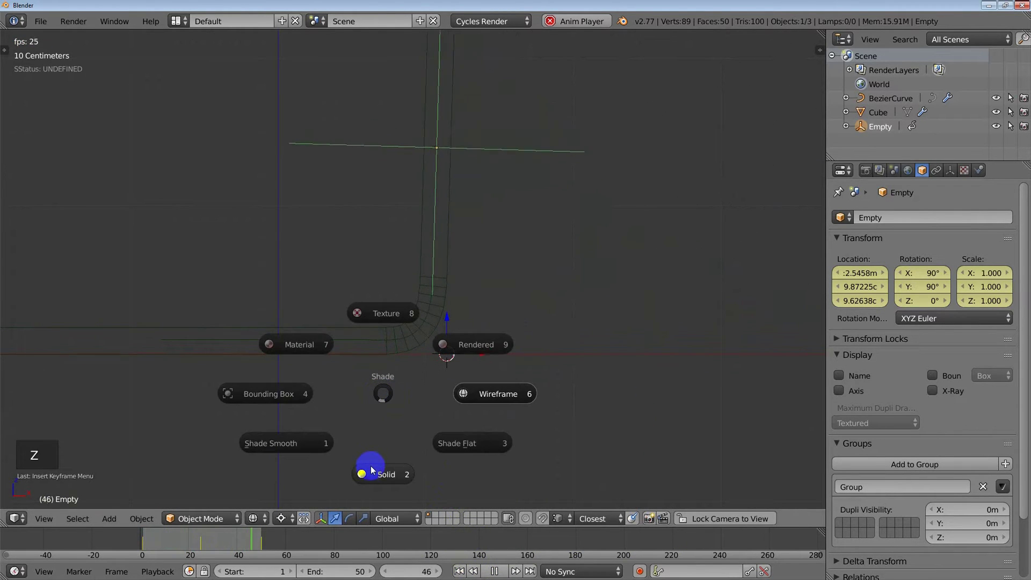
{"action": "scroll", "coordinate": [368, 330], "scroll_direction": "down", "scroll_amount": 2}
{"action": "middle_click_drag", "start_coordinate": [368, 333], "coordinate": [474, 353]}
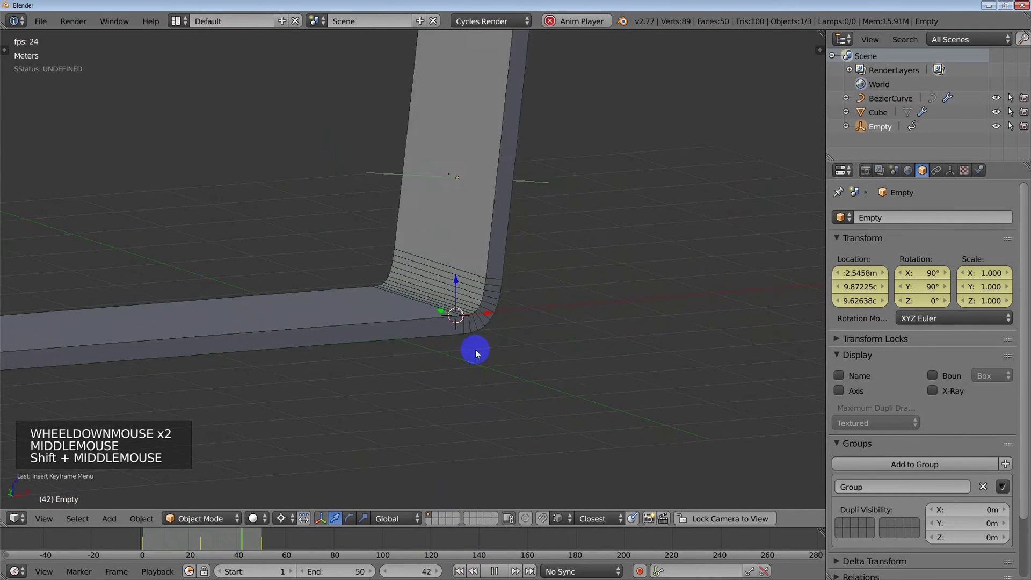
{"action": "scroll", "coordinate": [474, 352], "scroll_direction": "down", "scroll_amount": 2}
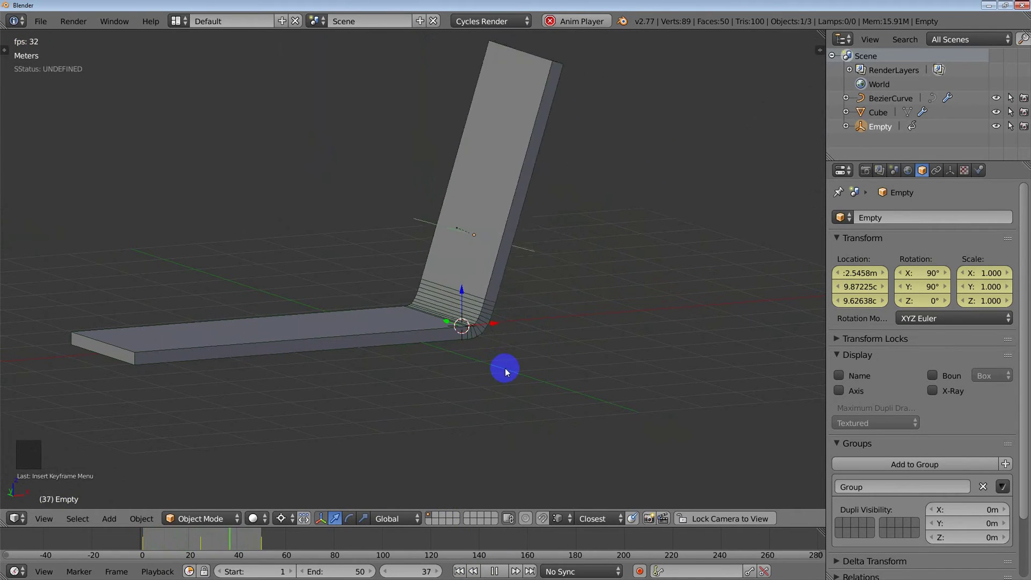
{"action": "middle_click_drag", "start_coordinate": [519, 383], "coordinate": [496, 392]}
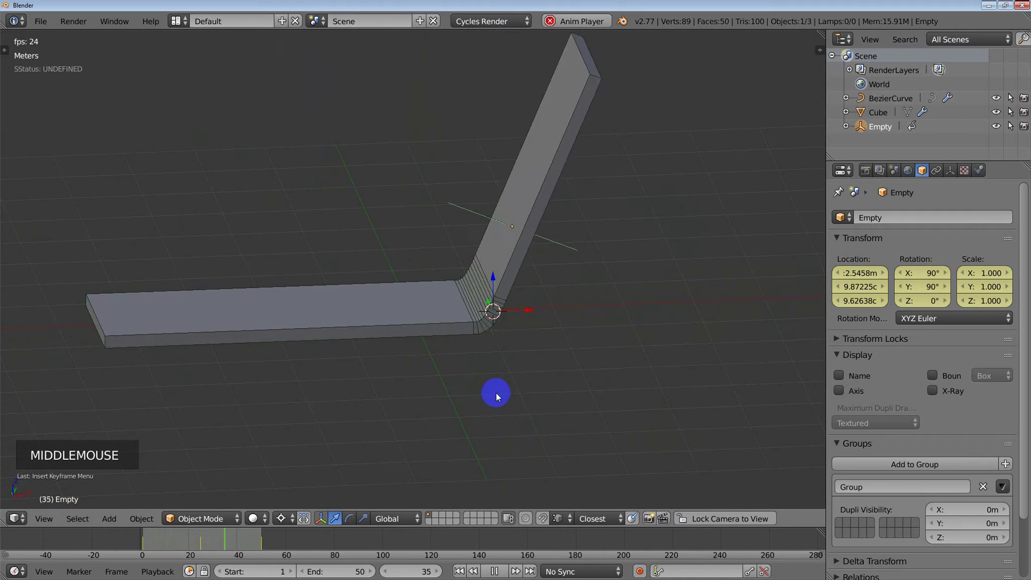